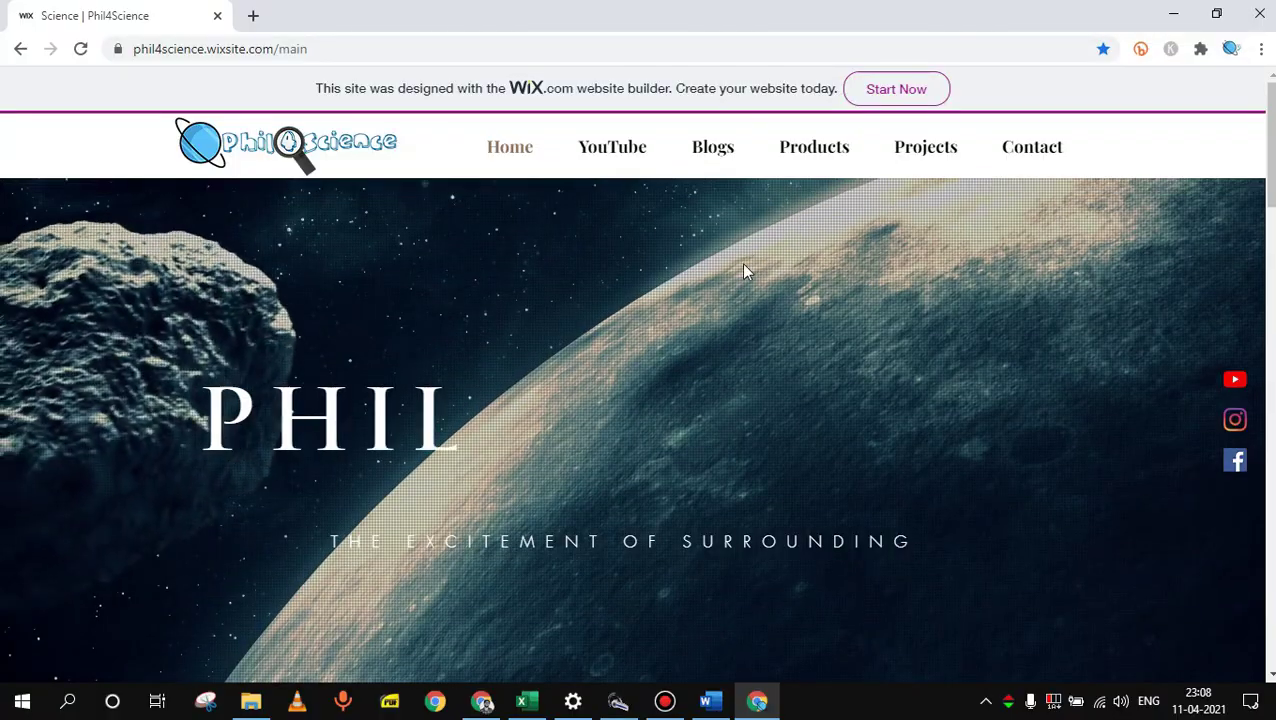
Step: Go to the Phil4Science Products page and scroll down to the JalSystems app card
{"action": "scroll", "coordinate": [744, 271], "scroll_direction": "down", "scroll_amount": 5}
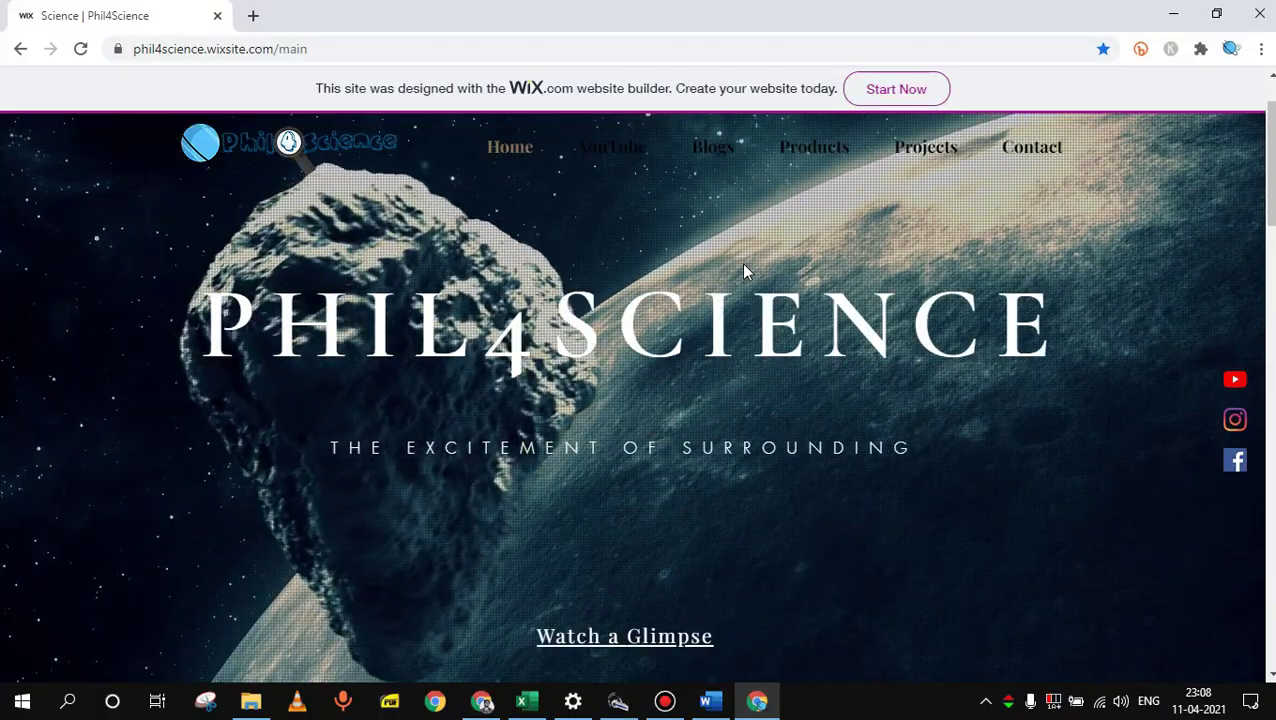
{"action": "scroll", "coordinate": [744, 271], "scroll_direction": "down", "scroll_amount": 10}
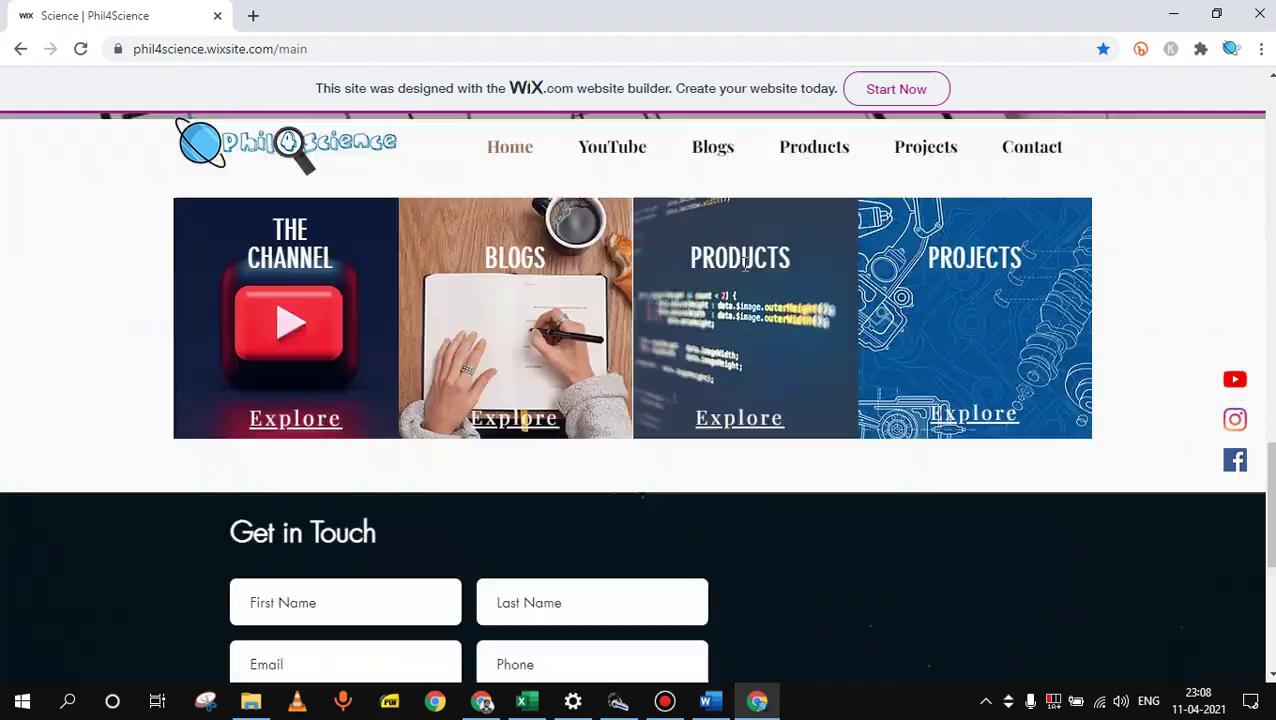
{"action": "scroll", "coordinate": [744, 271], "scroll_direction": "up", "scroll_amount": 3}
{"action": "scroll", "coordinate": [744, 271], "scroll_direction": "up", "scroll_amount": 12}
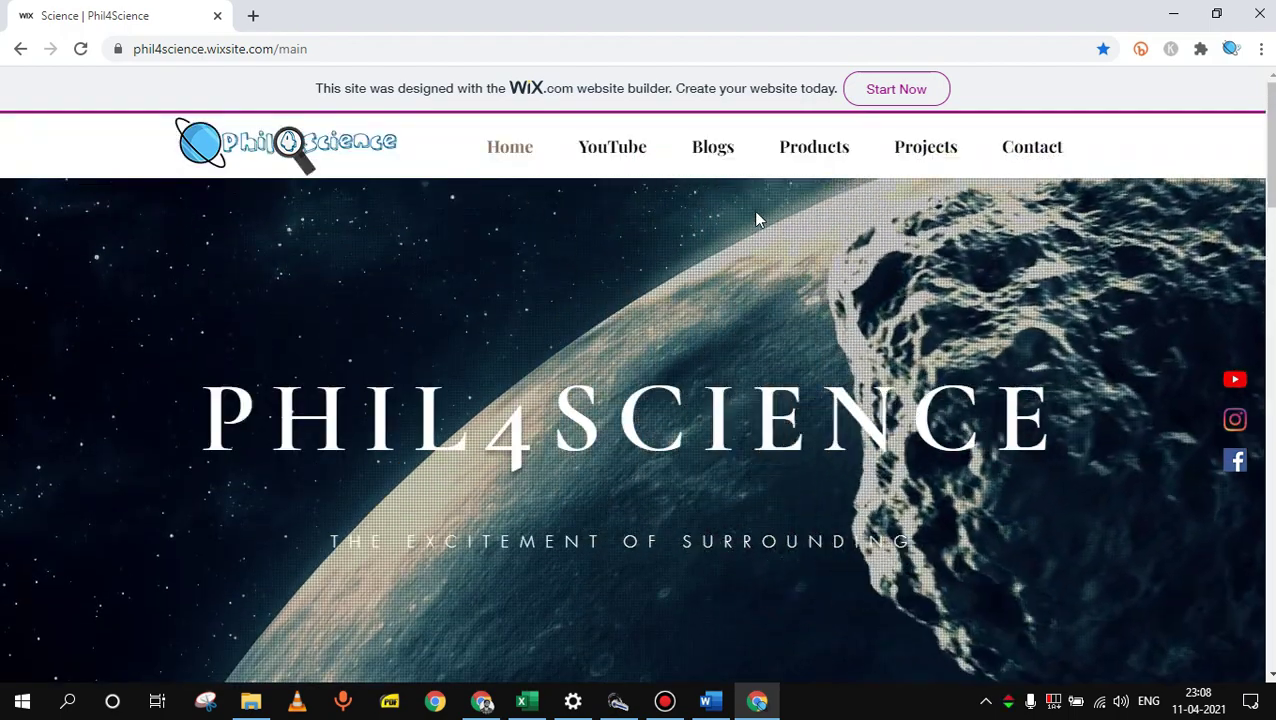
{"action": "left_click", "coordinate": [812, 154]}
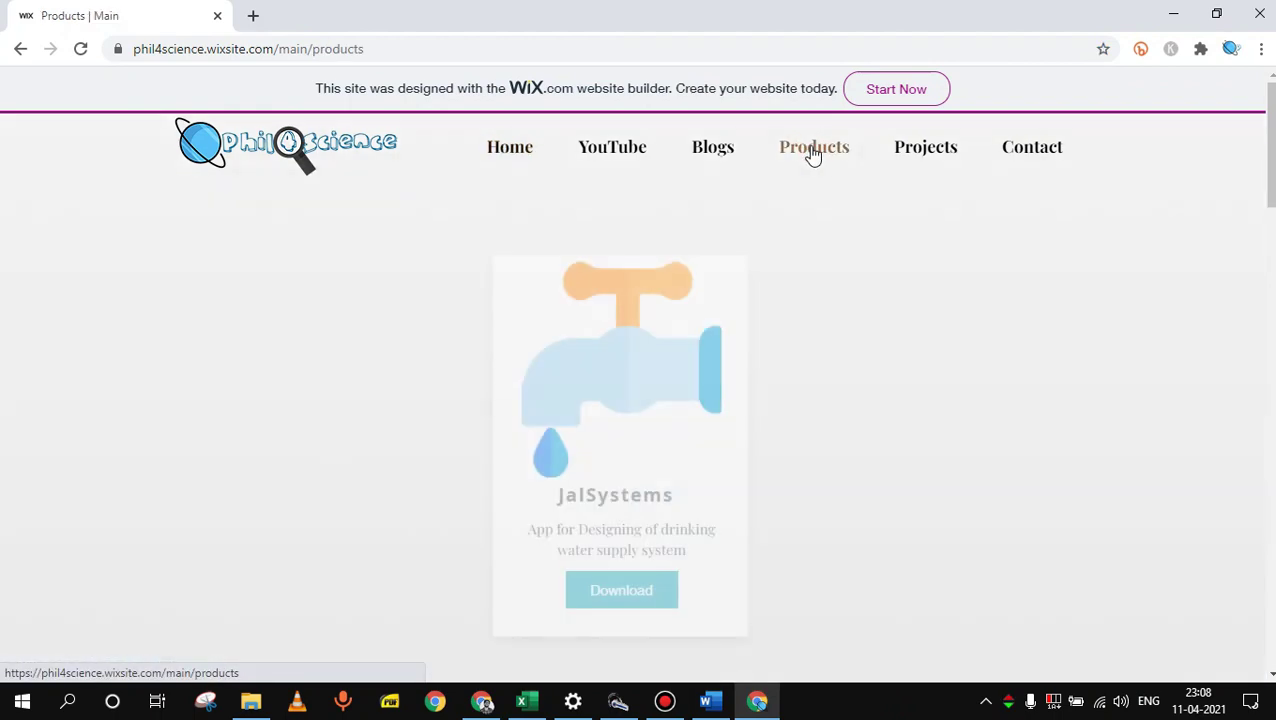
{"action": "scroll", "coordinate": [795, 380], "scroll_direction": "down", "scroll_amount": 1}
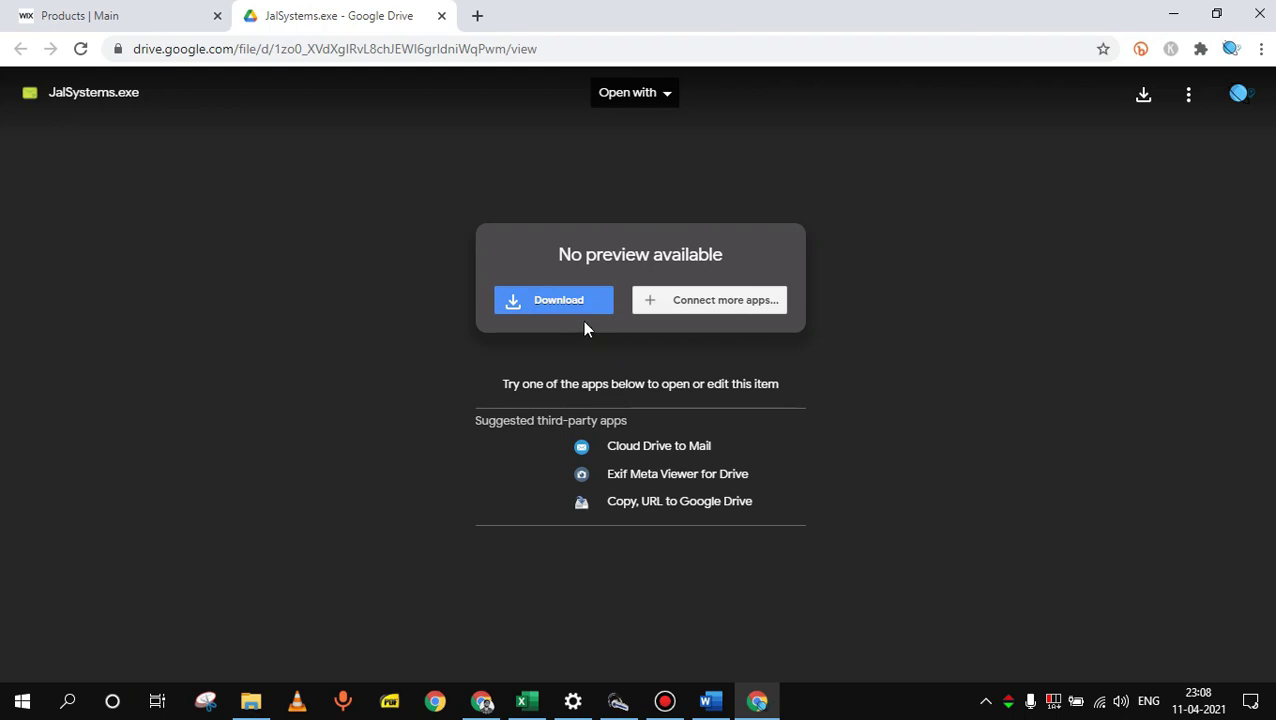
Step: Download JalSystems.exe from Google Drive, accepting the virus-scan warning
{"action": "left_click", "coordinate": [578, 302]}
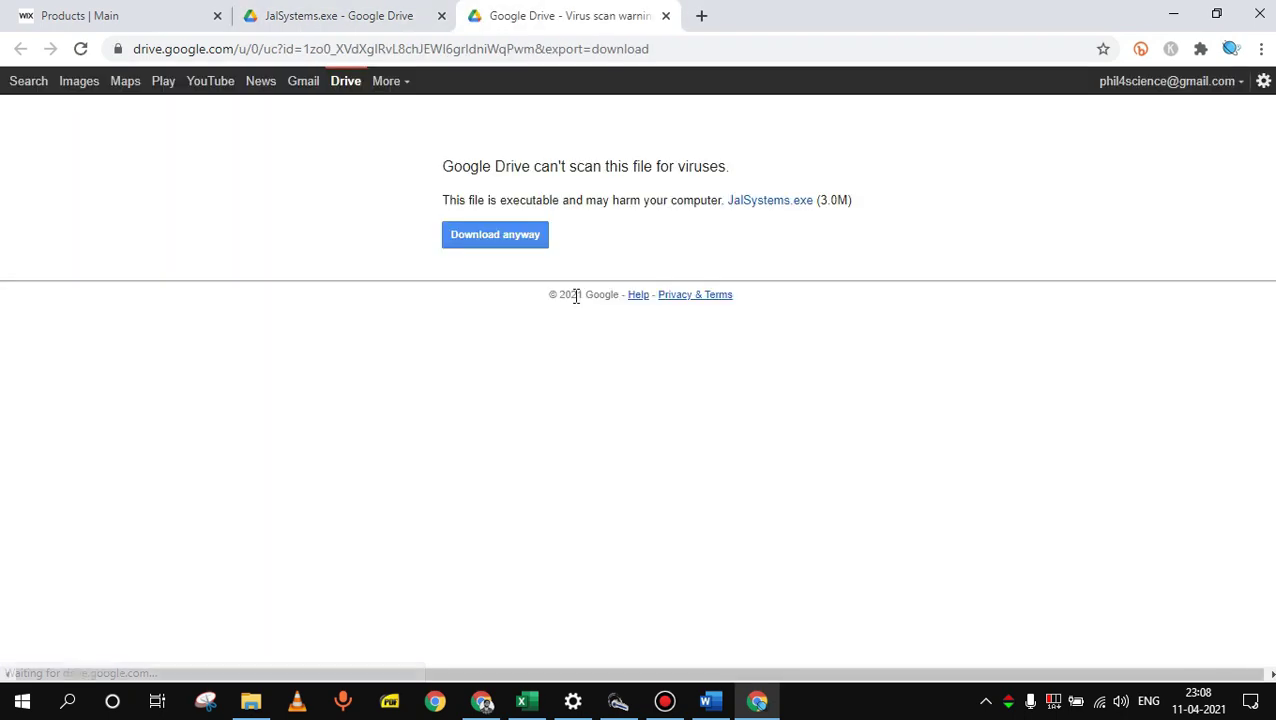
{"action": "left_click", "coordinate": [505, 237]}
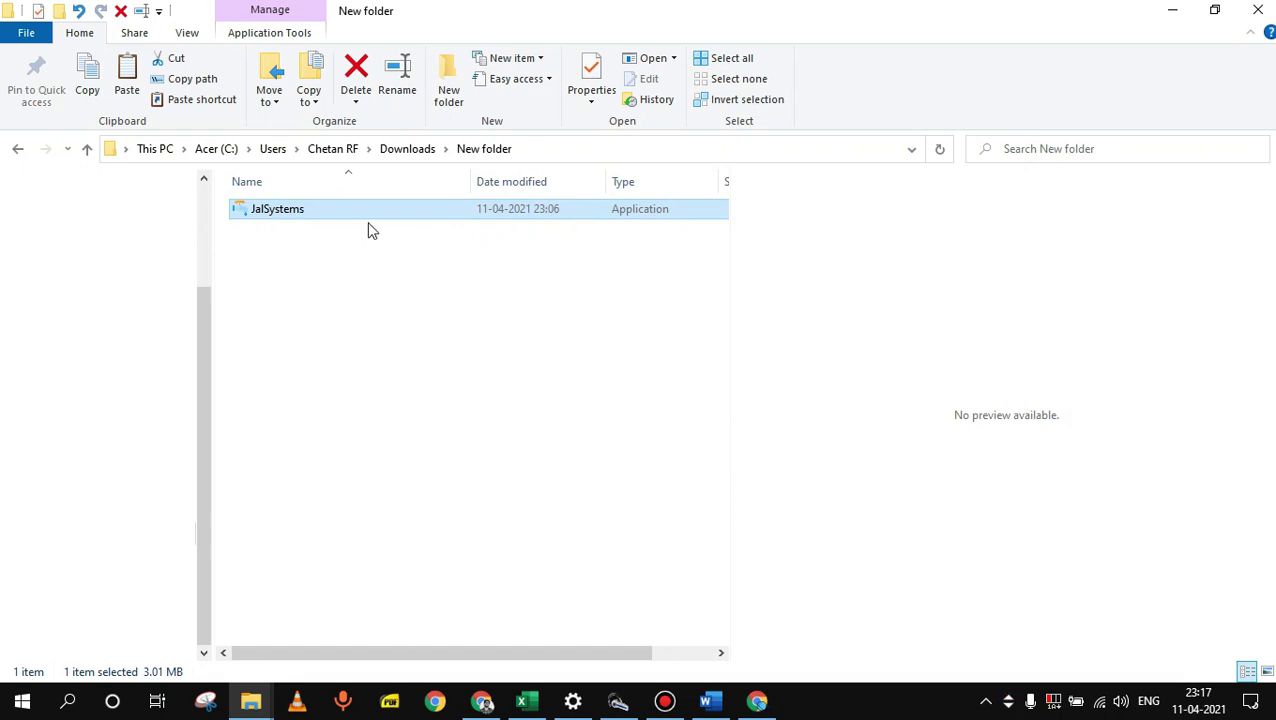
Step: Run JalSystems from Downloads\New folder with 'Always ask before opening this file' turned off
{"action": "double_click", "coordinate": [378, 218]}
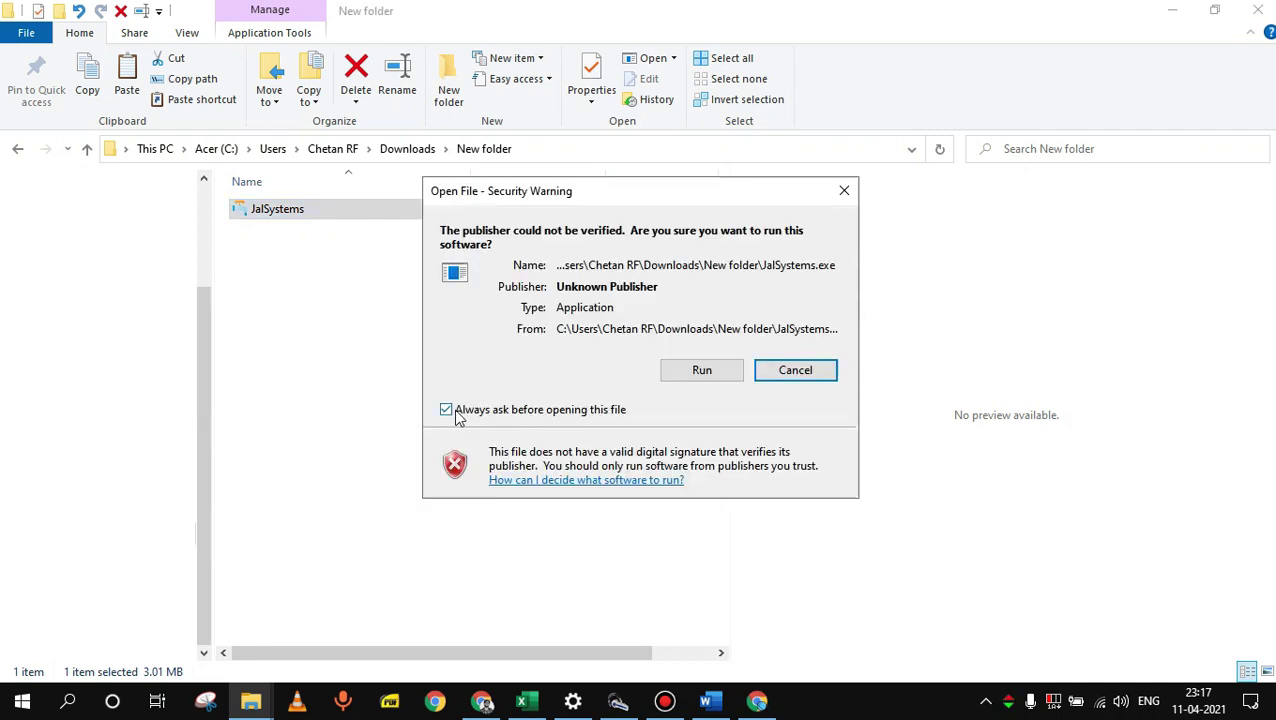
{"action": "left_click", "coordinate": [586, 412]}
{"action": "left_click", "coordinate": [687, 373]}
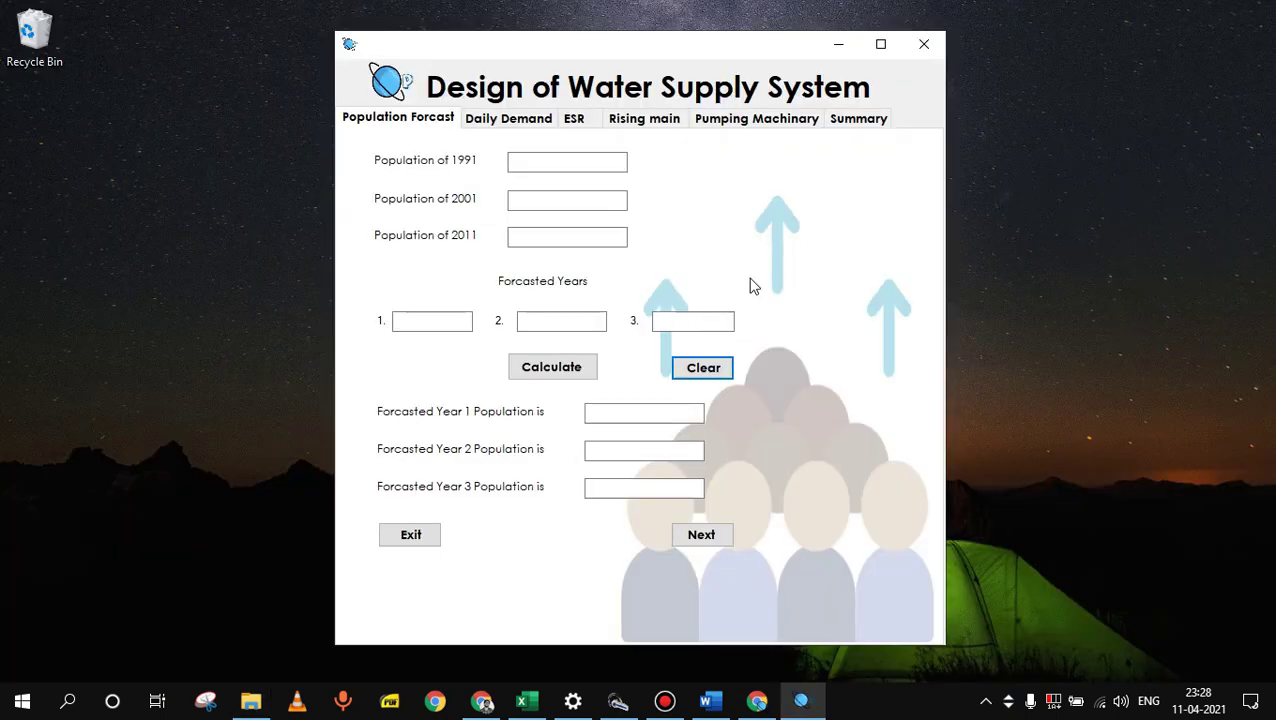
{"action": "left_click", "coordinate": [548, 123]}
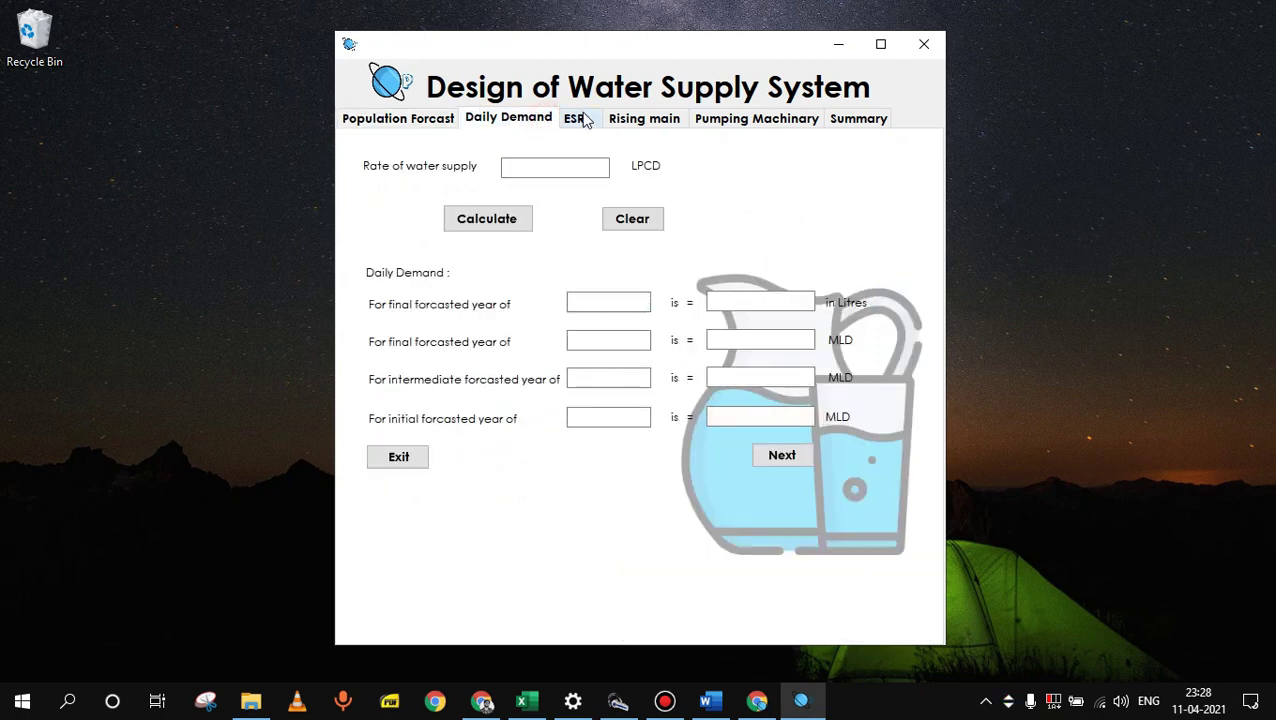
{"action": "left_click", "coordinate": [584, 119]}
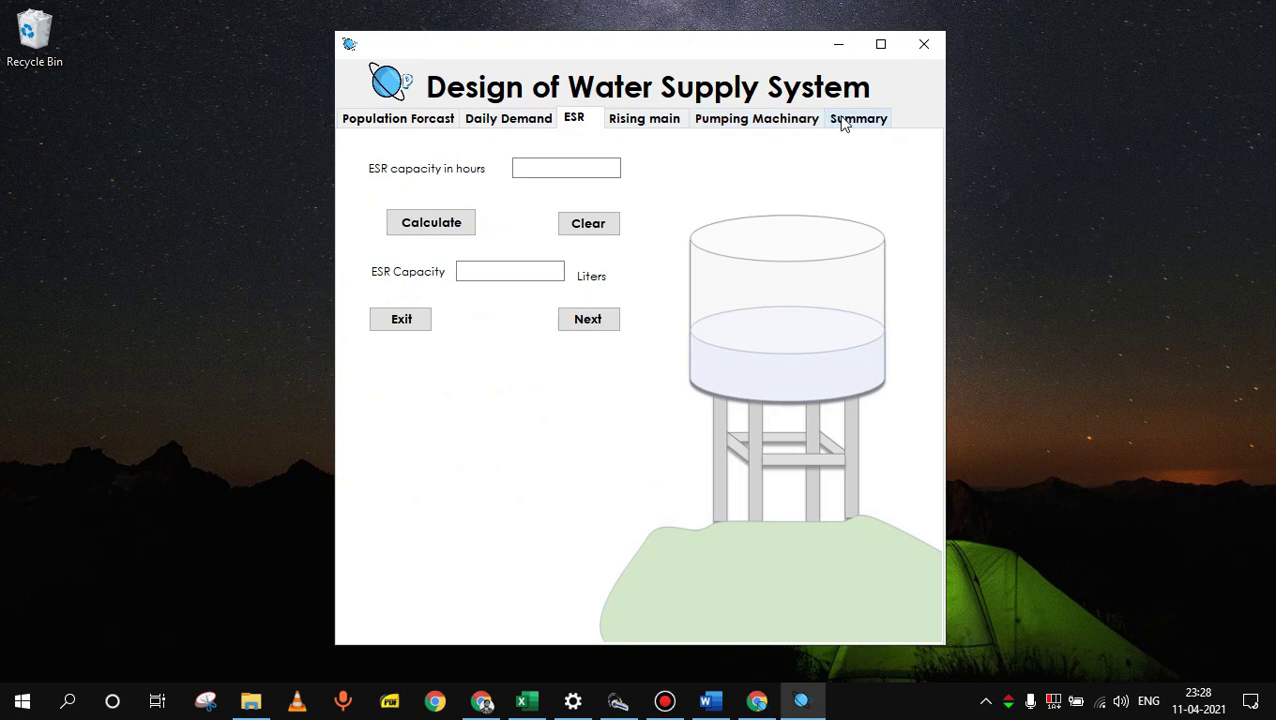
{"action": "left_click", "coordinate": [843, 122]}
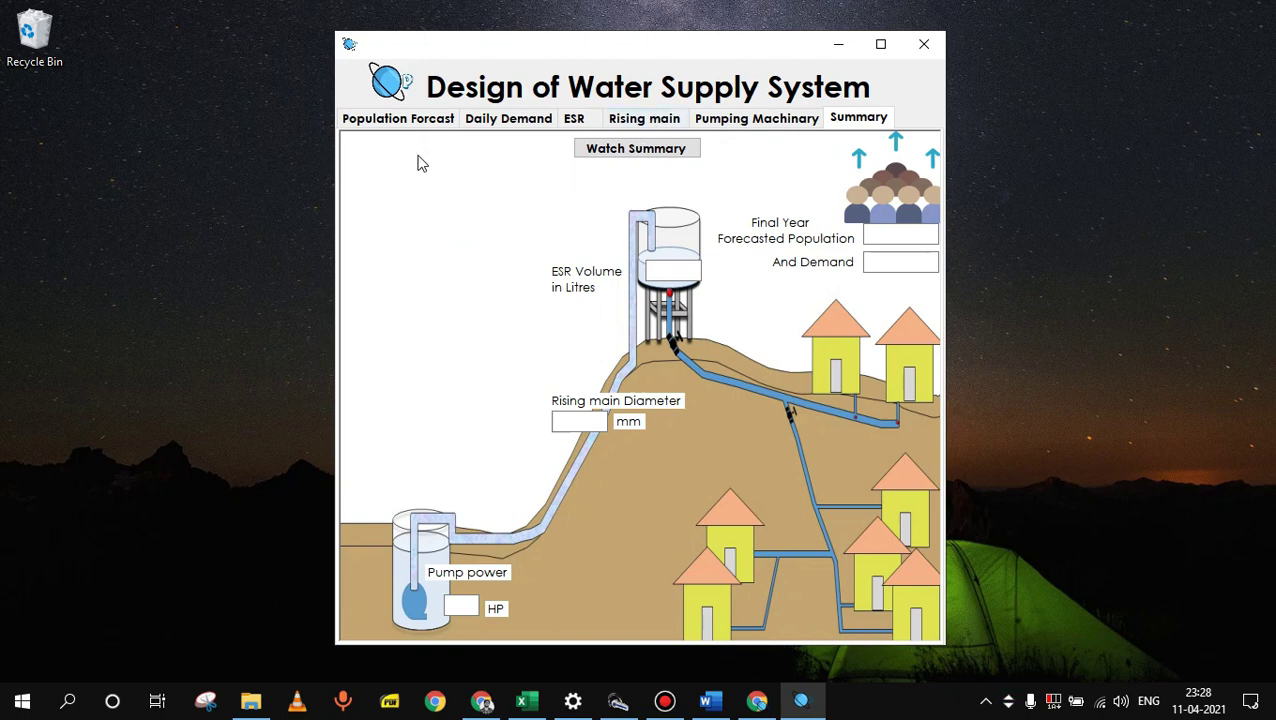
{"action": "left_click", "coordinate": [407, 119]}
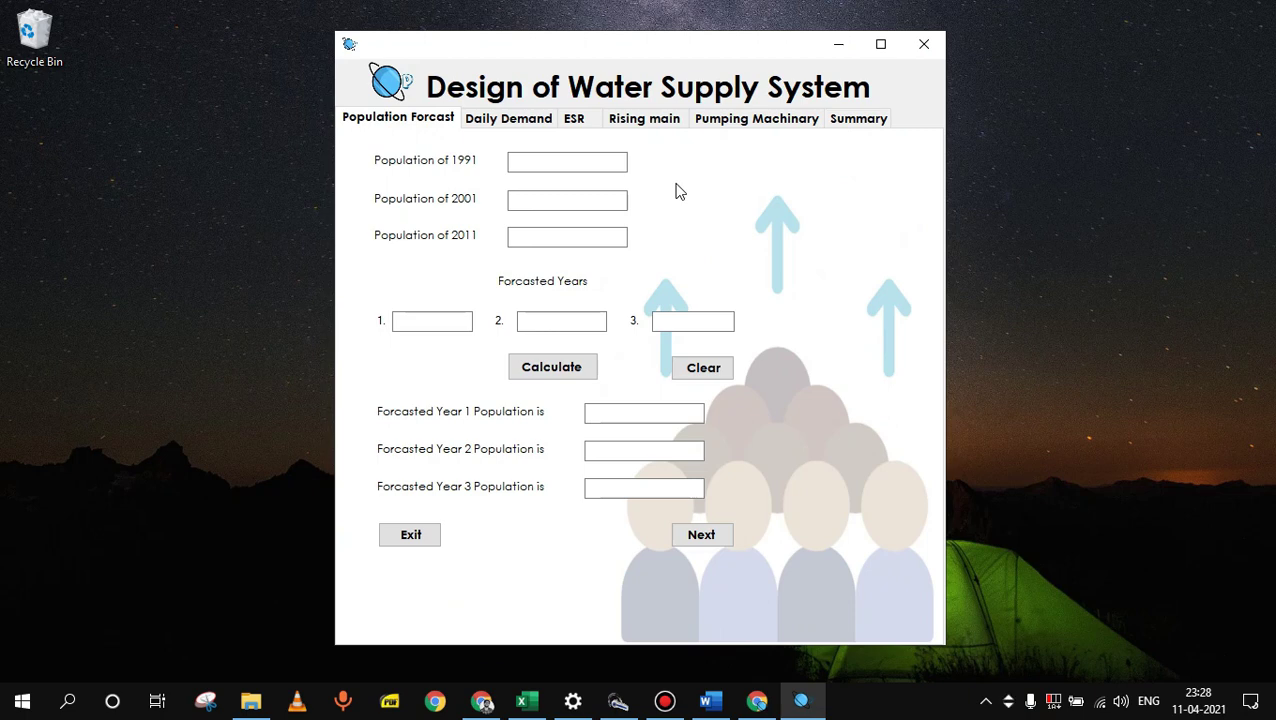
Step: Enter census populations 1500, 2000 and 2500 for 1991, 2001 and 2011
{"action": "left_click", "coordinate": [584, 165]}
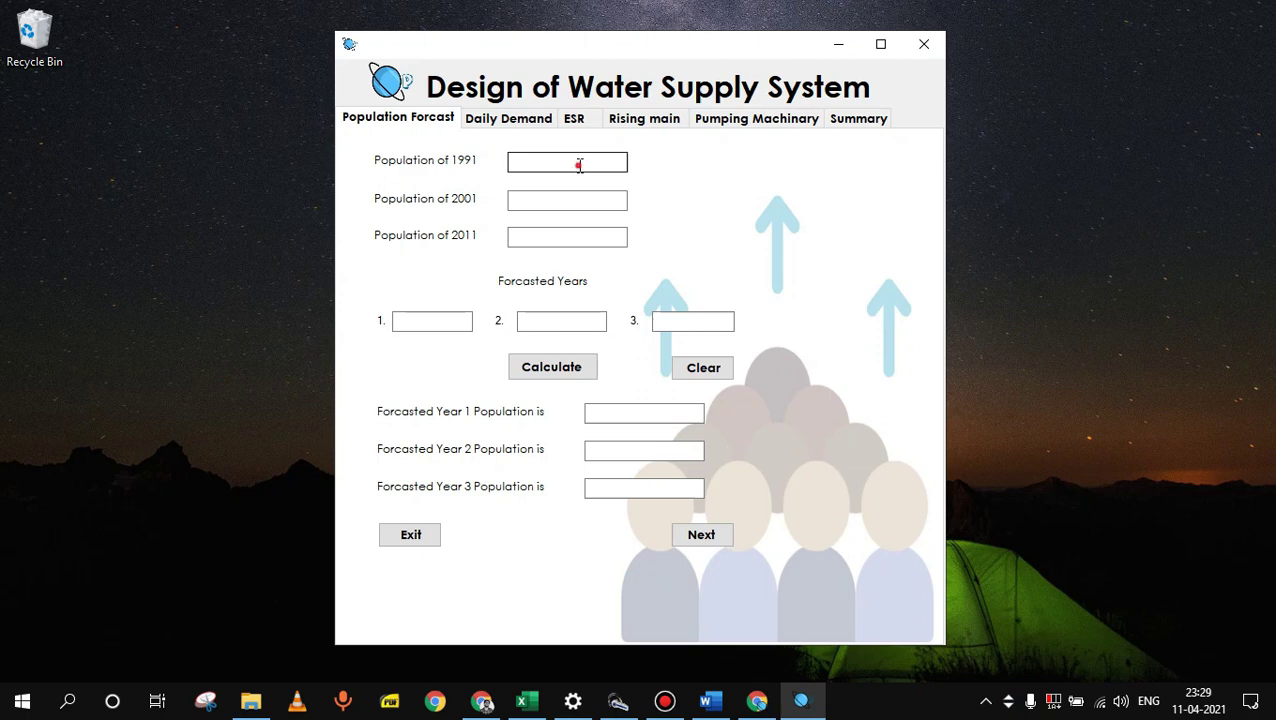
{"action": "left_click", "coordinate": [579, 166]}
{"action": "type", "text": "1500"}
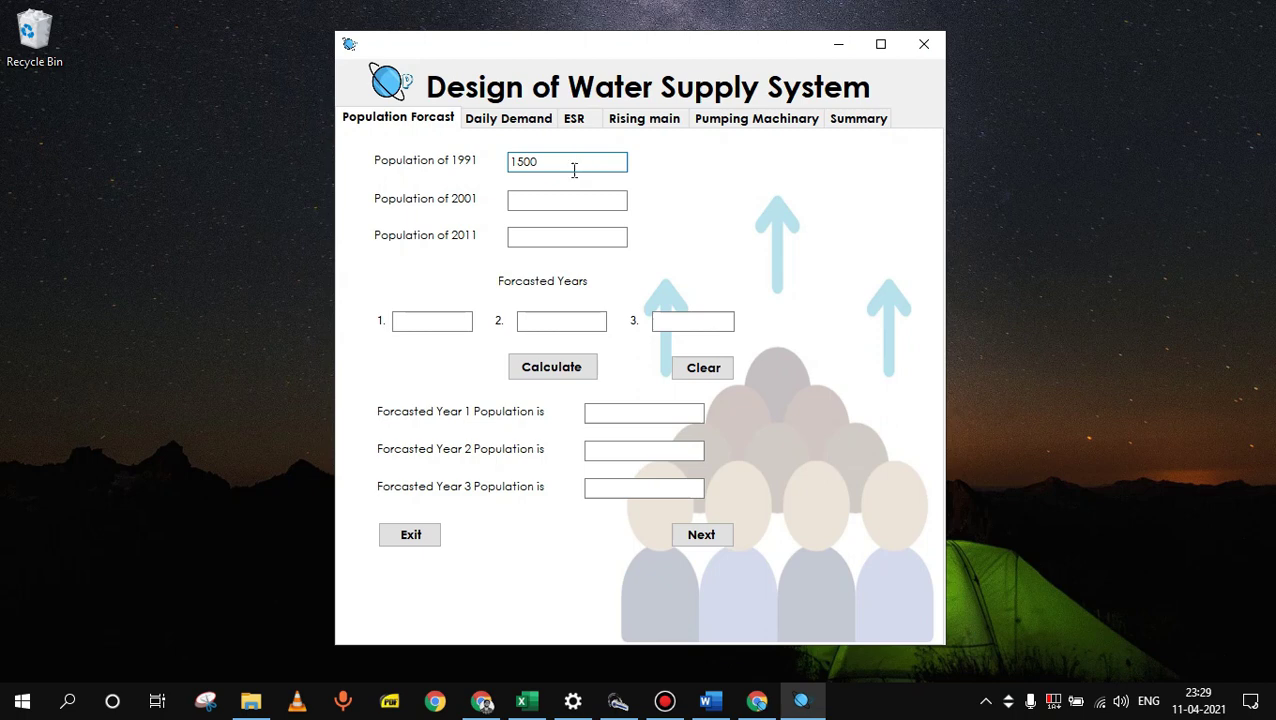
{"action": "left_click", "coordinate": [565, 197]}
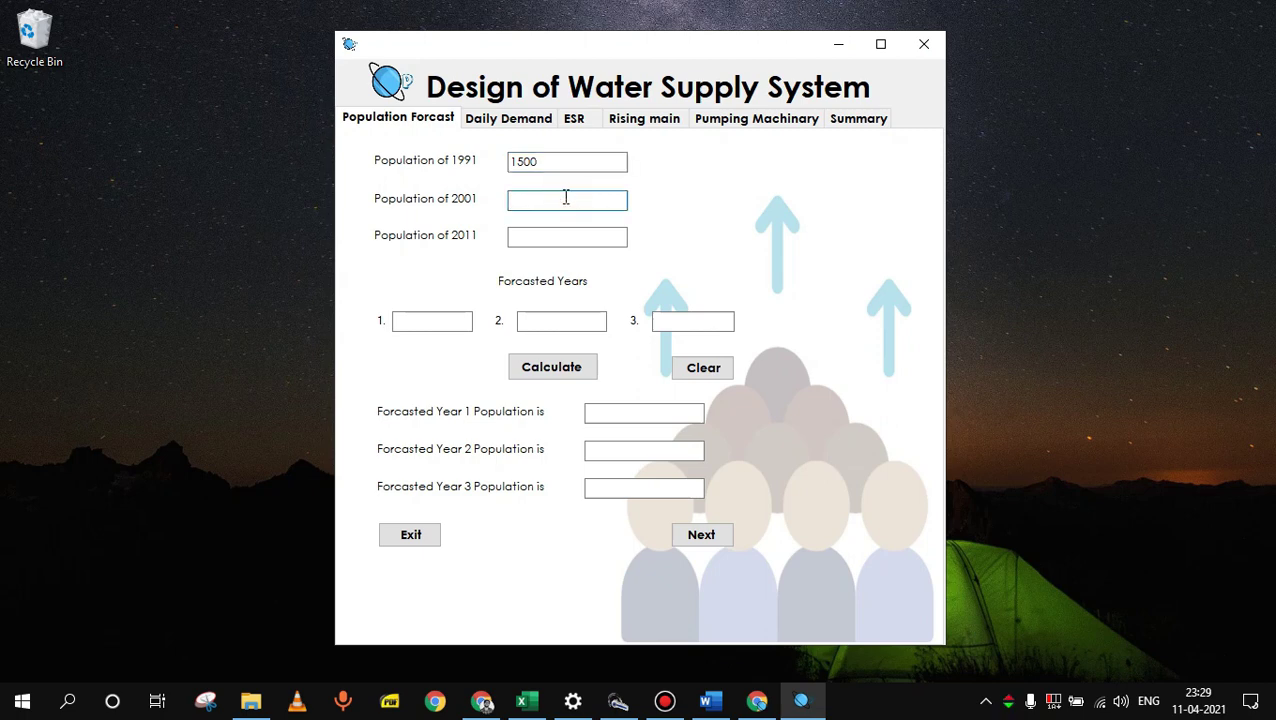
{"action": "type", "text": "2000"}
{"action": "left_click", "coordinate": [541, 236]}
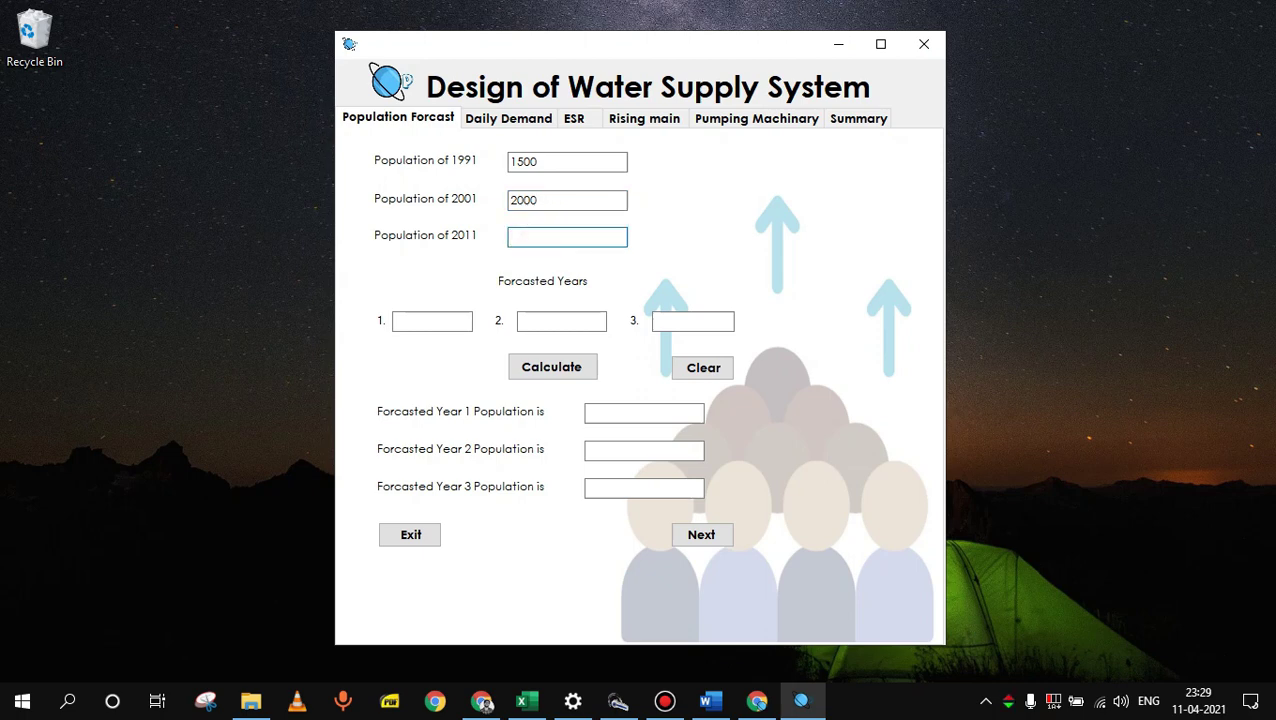
{"action": "type", "text": "2500"}
Step: Forecast populations for 2022, 2030 and 2037, getting 3135, 3649 and 4145
{"action": "left_click", "coordinate": [444, 320]}
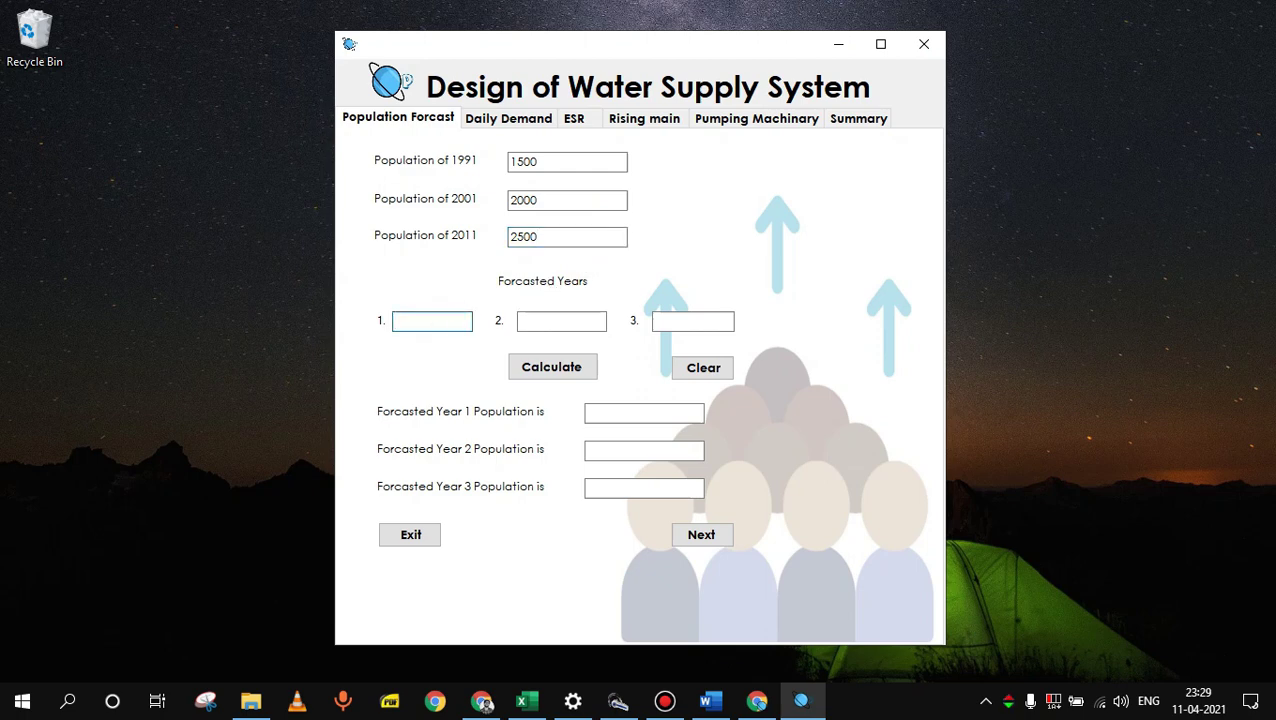
{"action": "type", "text": "2022"}
{"action": "left_click", "coordinate": [559, 325]}
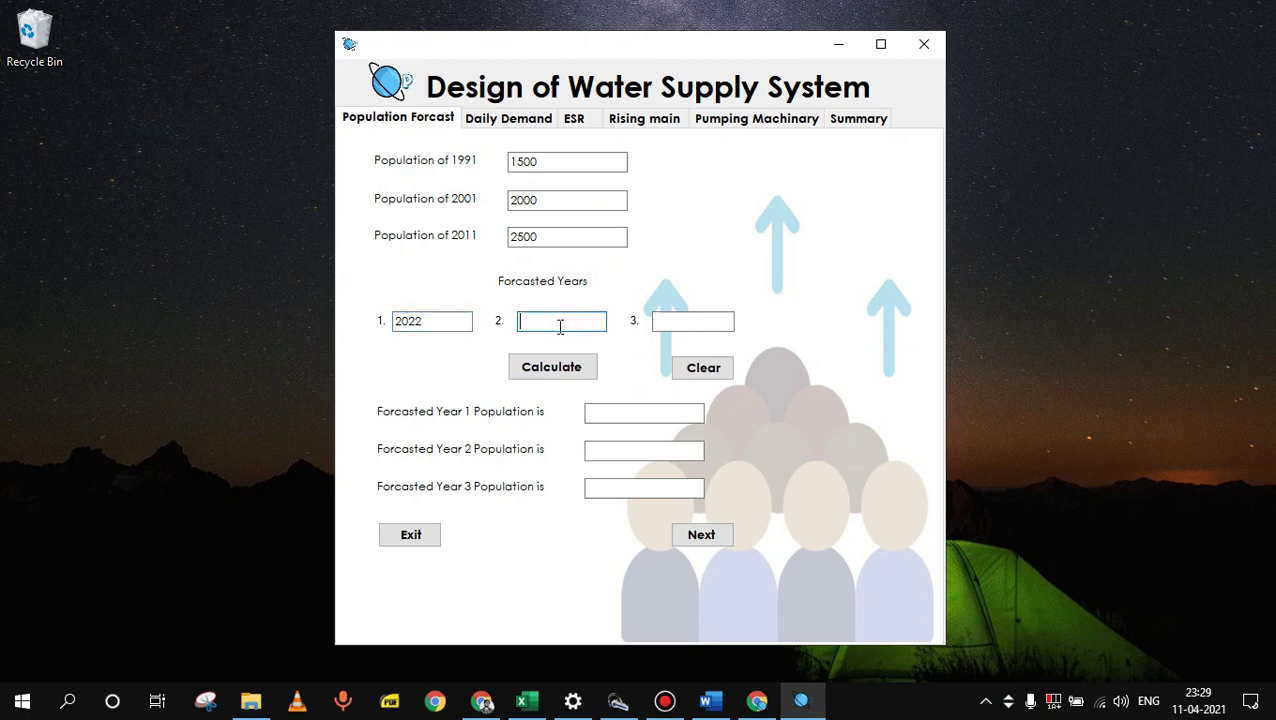
{"action": "type", "text": "2030"}
{"action": "left_click", "coordinate": [688, 322]}
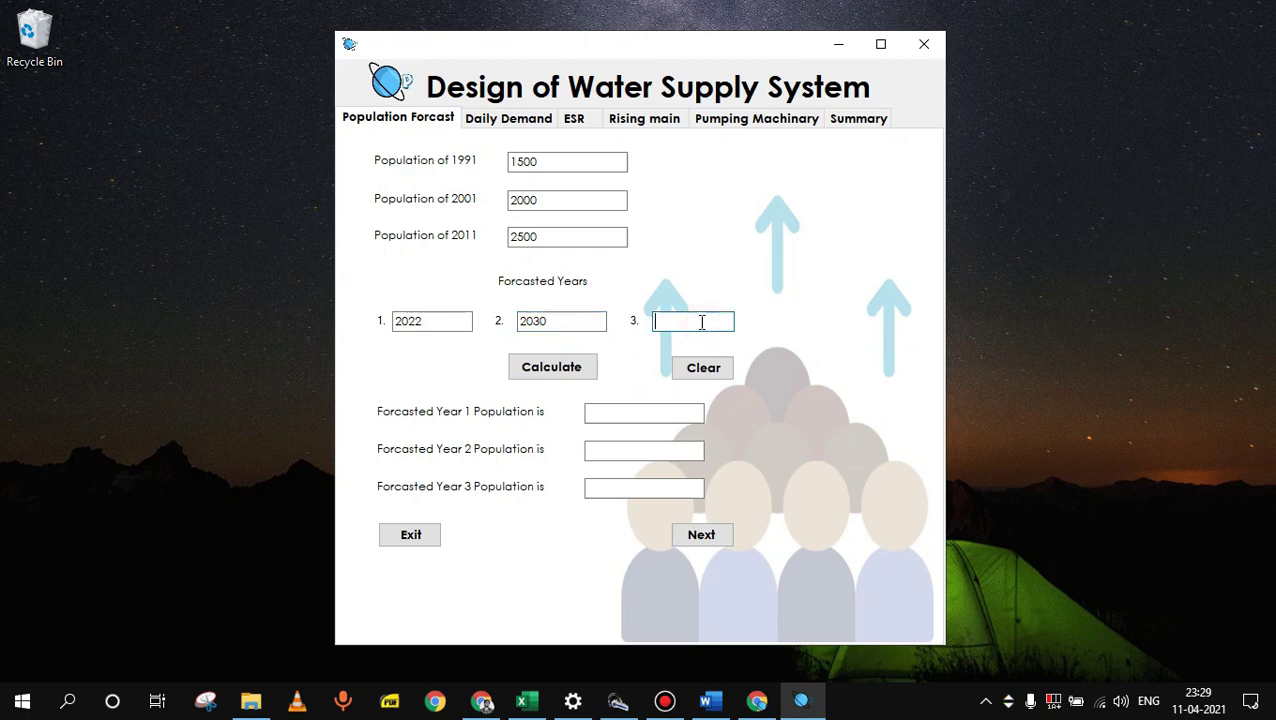
{"action": "type", "text": "2037"}
{"action": "left_click", "coordinate": [573, 368]}
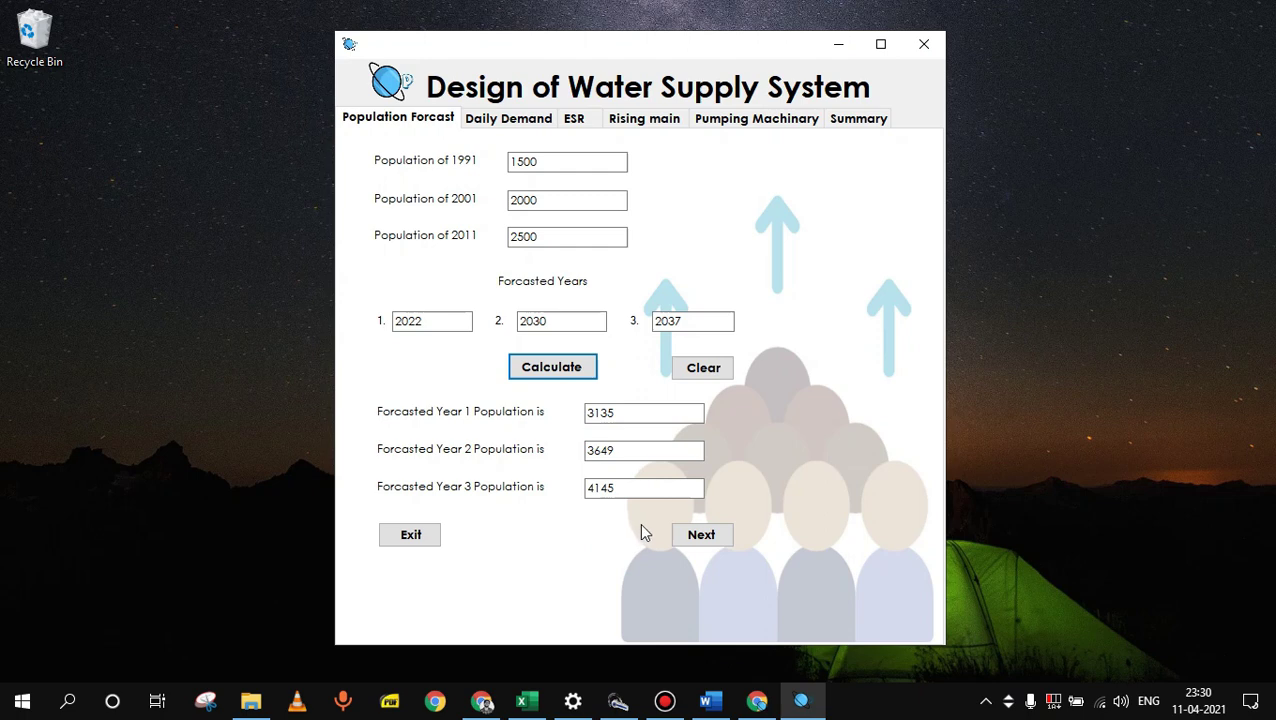
{"action": "left_click", "coordinate": [714, 537]}
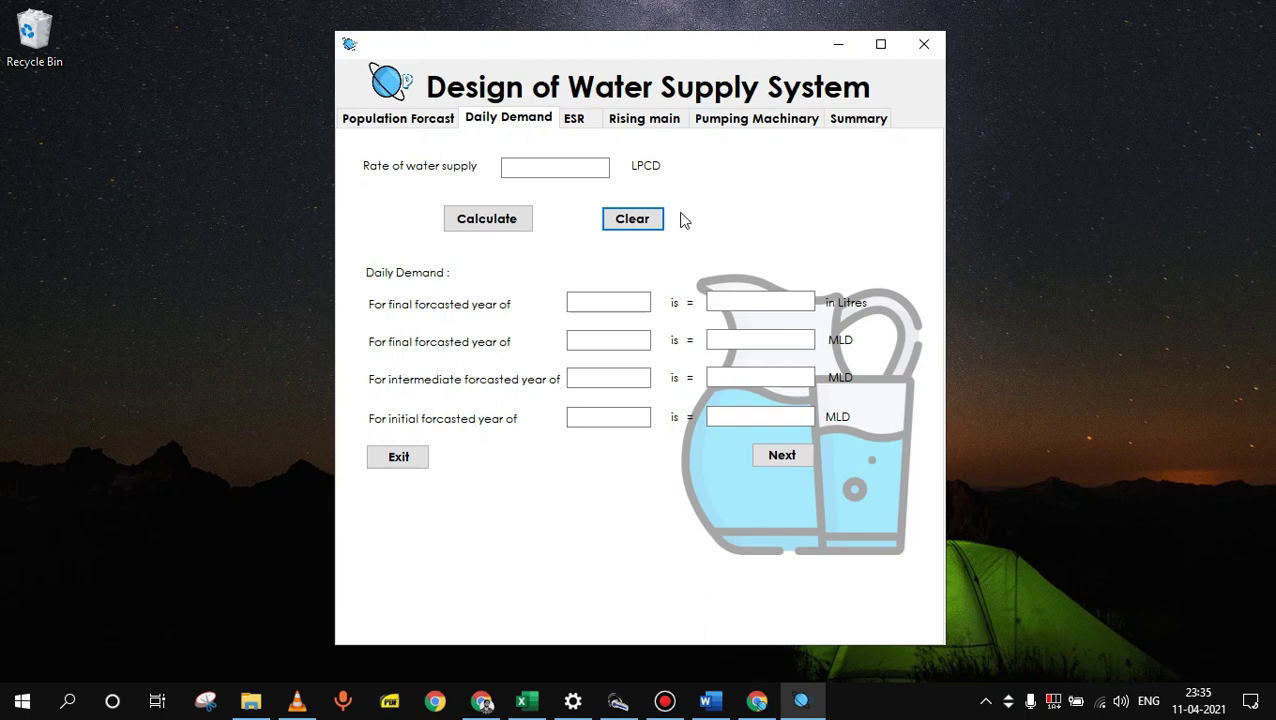
Step: Calculate daily demand at 70 LPCD, giving 0.3414 MLD for 2037
{"action": "left_click", "coordinate": [571, 173]}
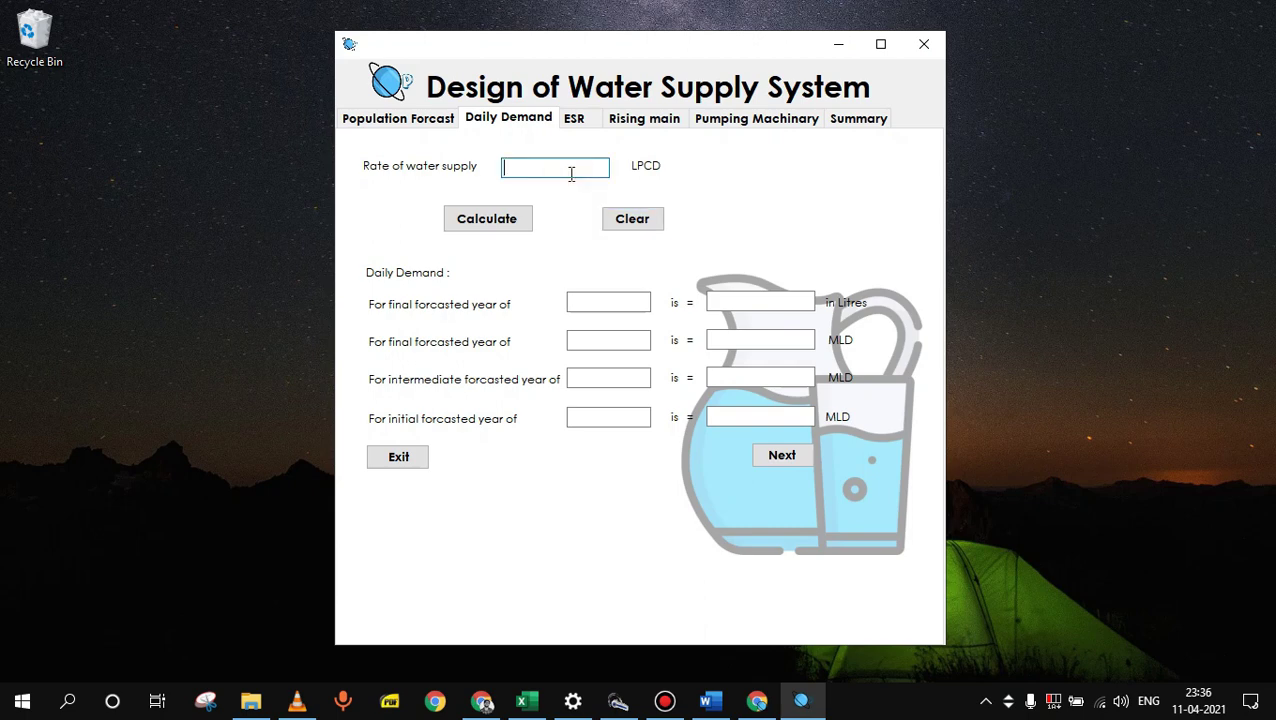
{"action": "type", "text": "70"}
{"action": "left_click", "coordinate": [512, 224]}
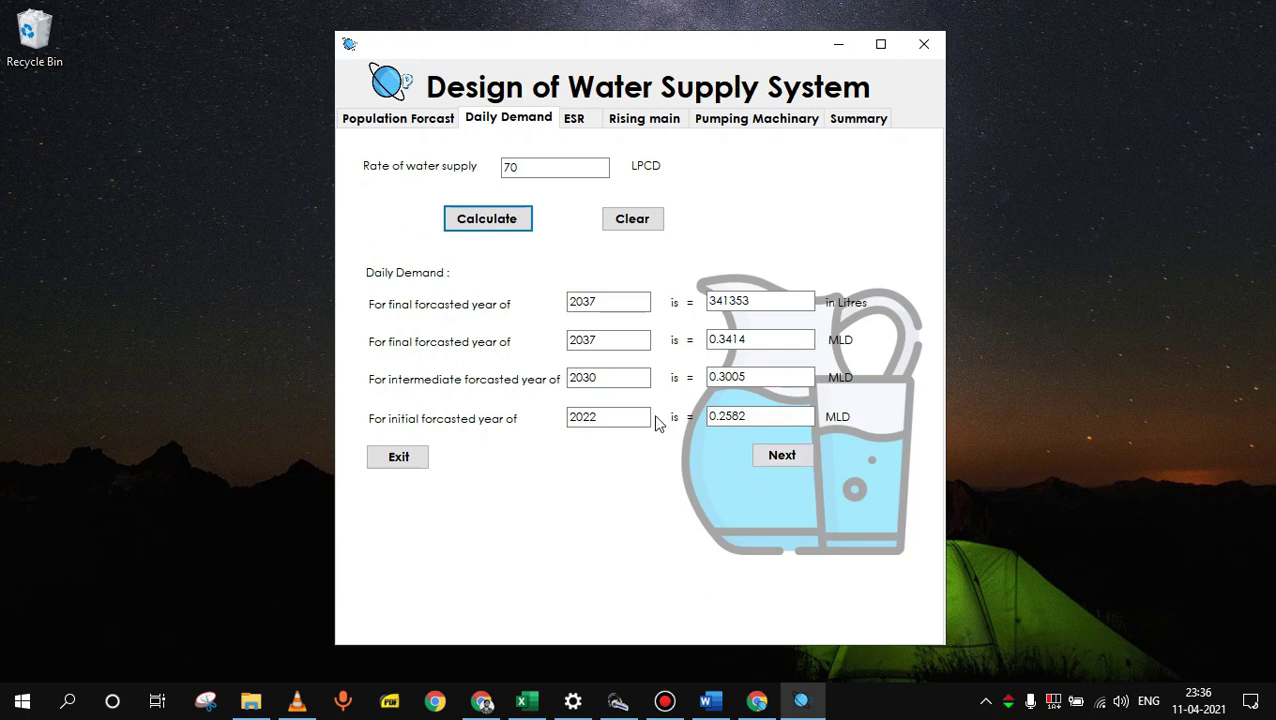
Step: Compute the 8-hour ESR capacity of 133864 litres and move to the Rising Main page
{"action": "left_click", "coordinate": [785, 457]}
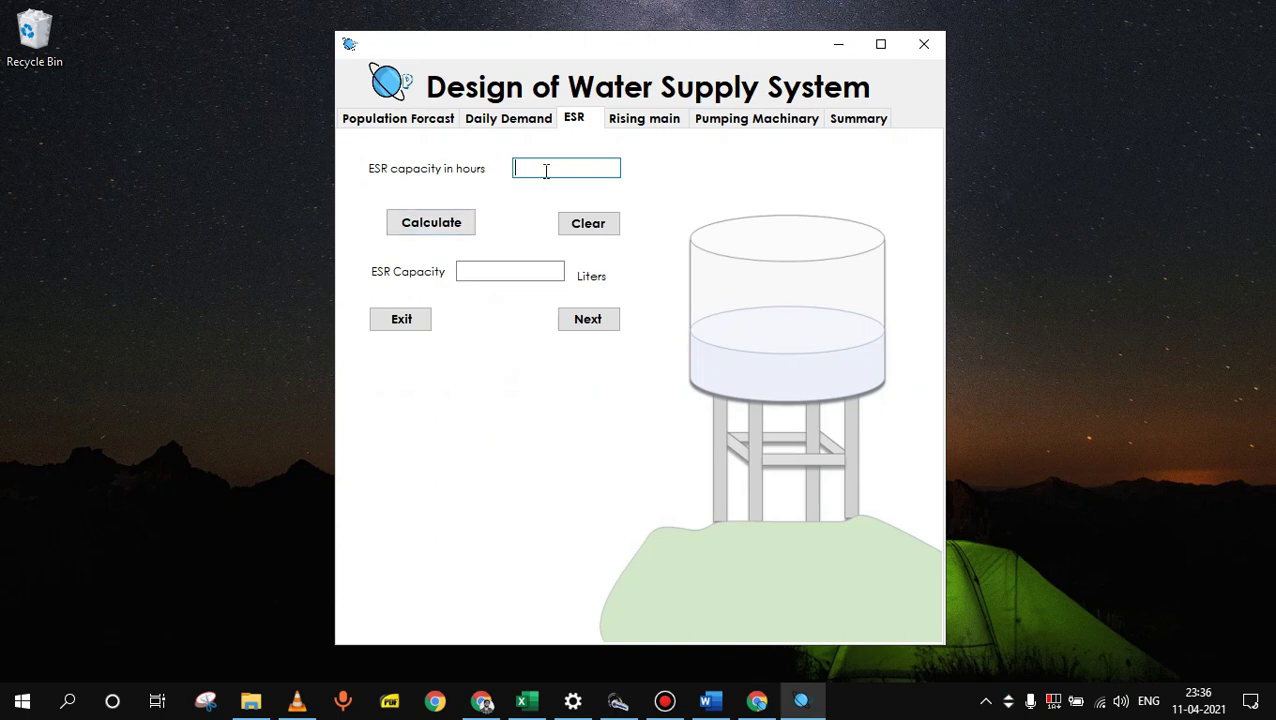
{"action": "type", "text": "8"}
{"action": "left_click", "coordinate": [442, 225]}
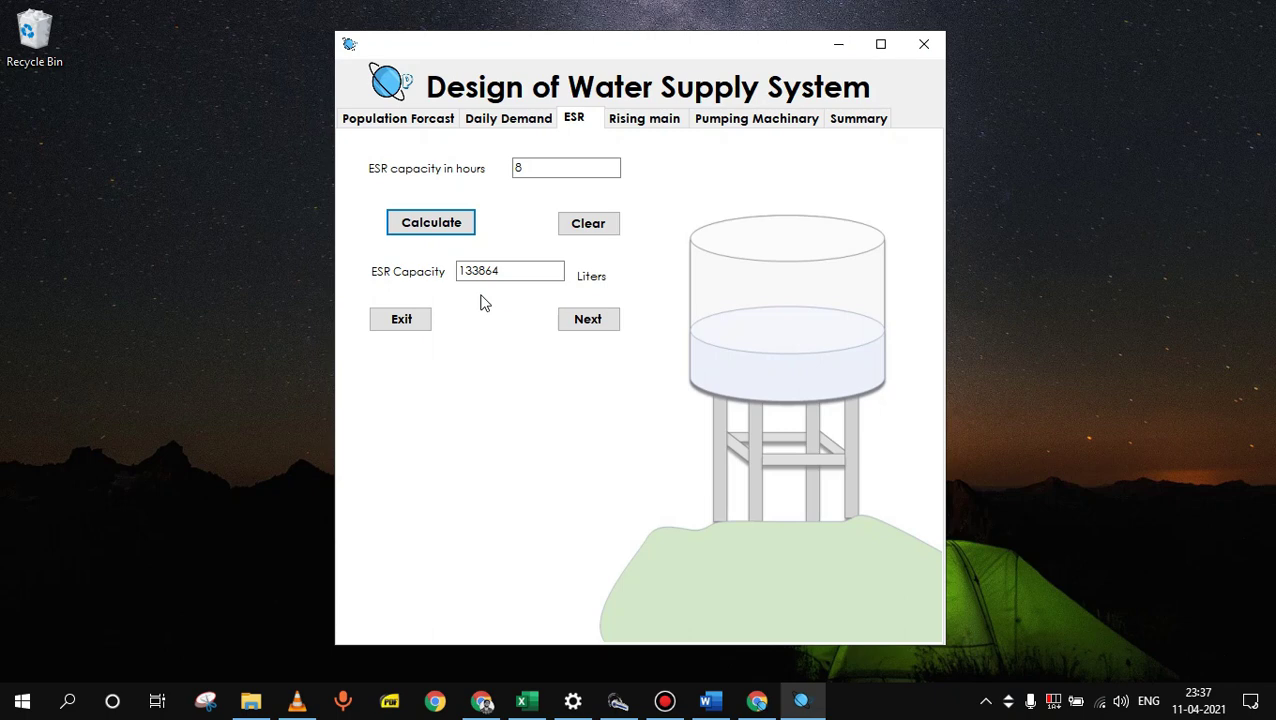
{"action": "left_click", "coordinate": [584, 320]}
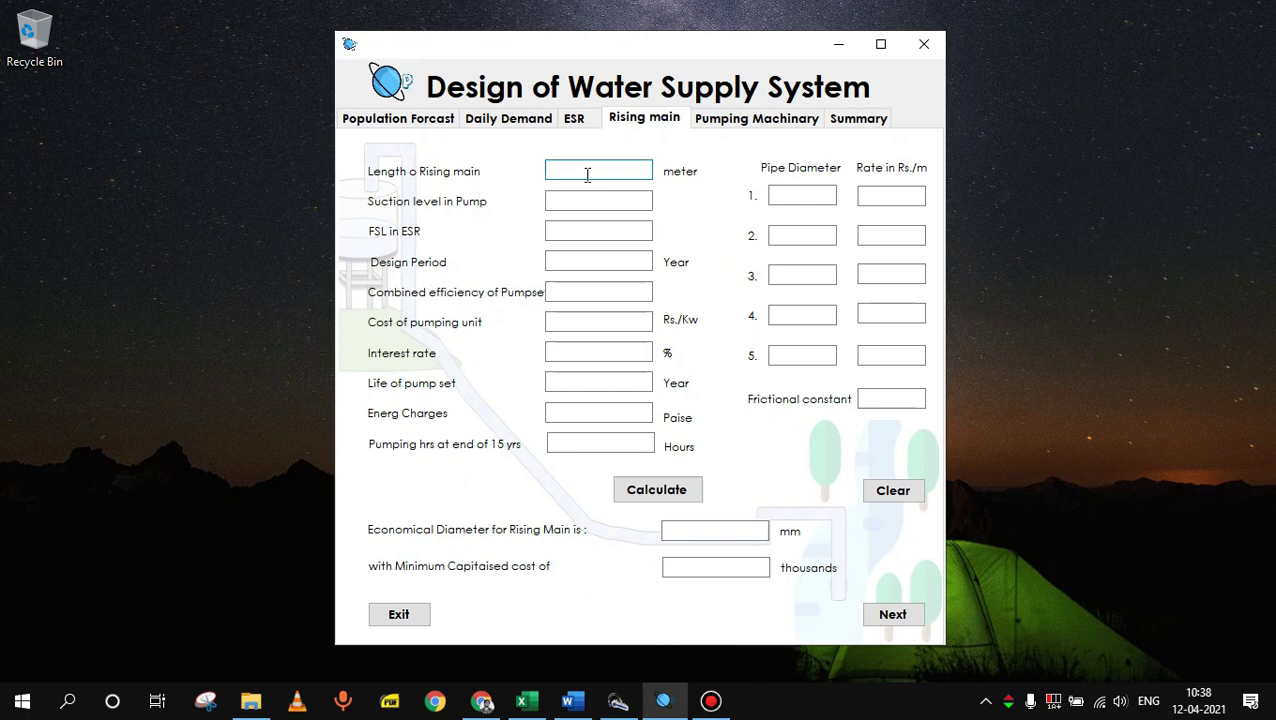
Step: Enter rising main length 3000, suction level 100, FSL 150, design period 15, efficiency 75
{"action": "type", "text": "3000"}
{"action": "left_click", "coordinate": [589, 195]}
{"action": "type", "text": "100"}
{"action": "left_click", "coordinate": [598, 231]}
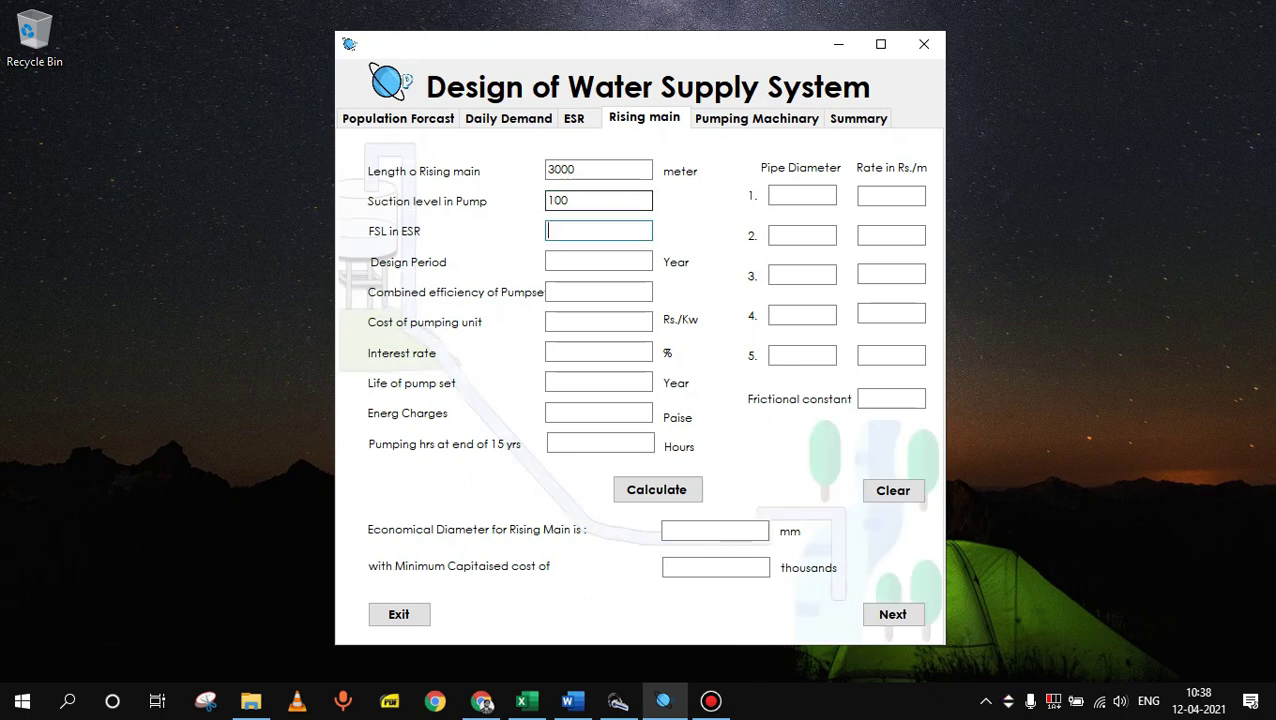
{"action": "type", "text": "150"}
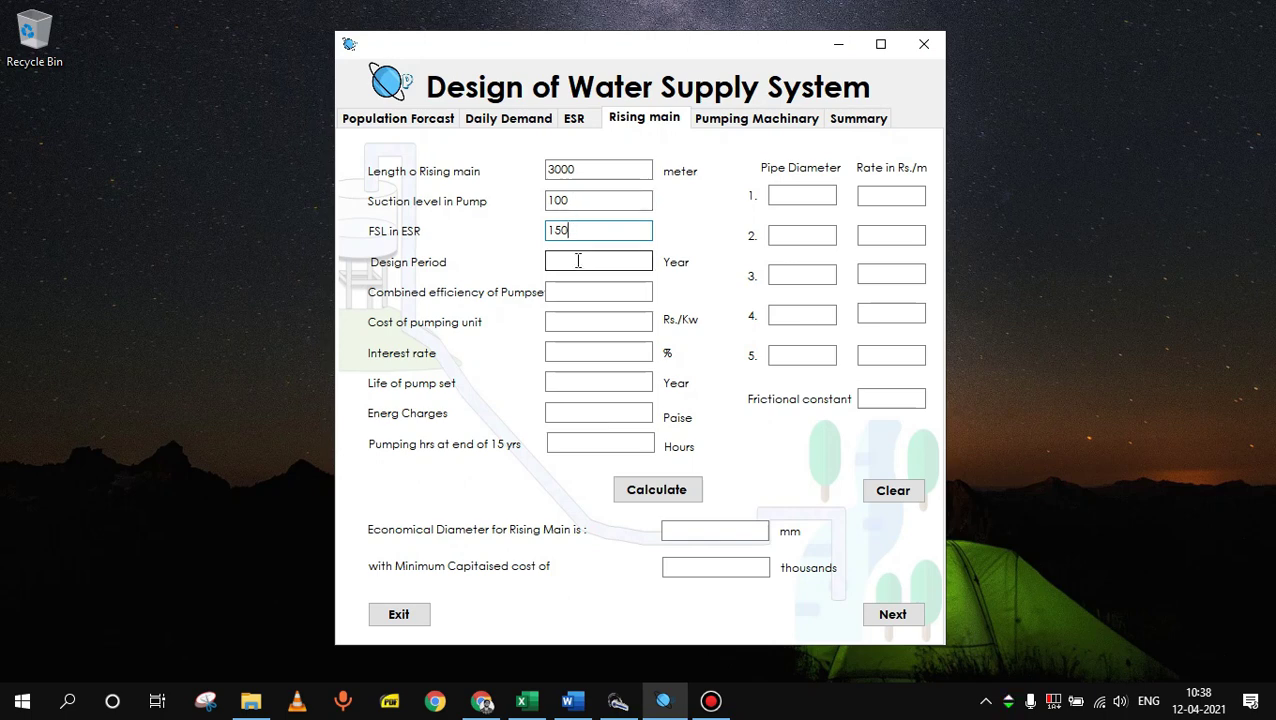
{"action": "left_click", "coordinate": [578, 260]}
{"action": "type", "text": "15"}
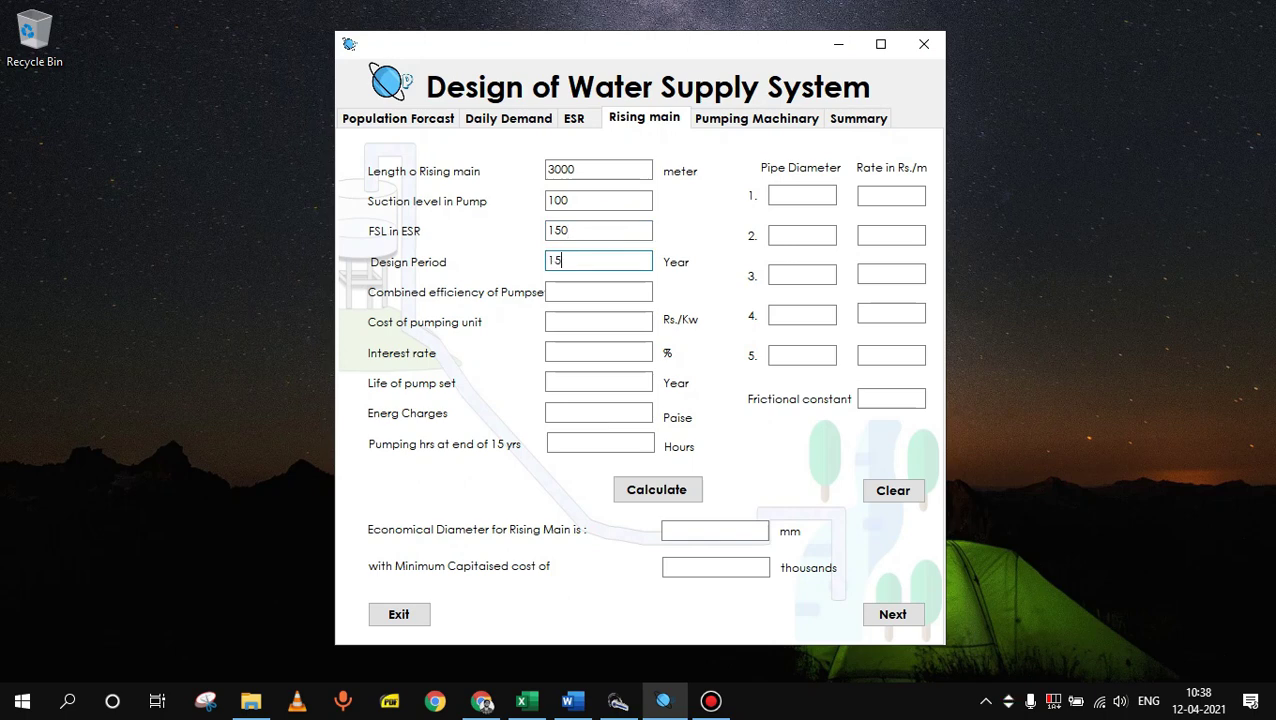
{"action": "left_click", "coordinate": [588, 290]}
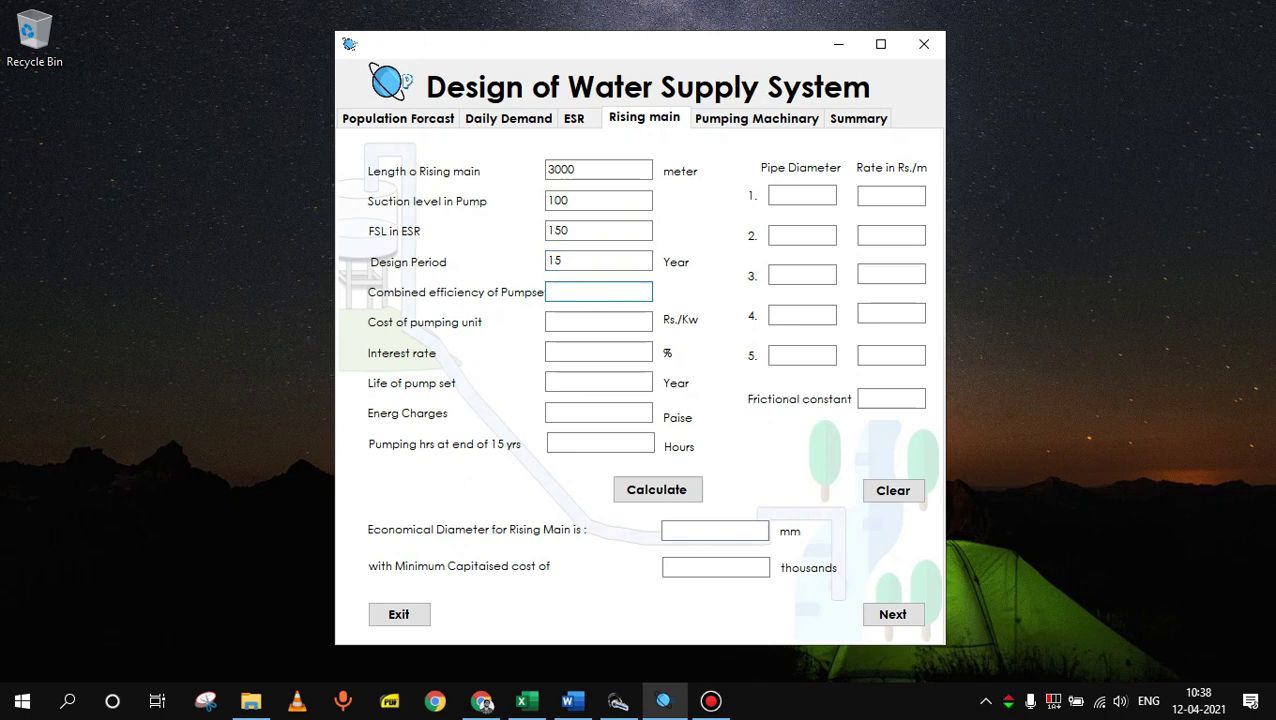
{"action": "type", "text": "75"}
Step: Enter pump cost 70000 Rs./Kw, interest 10%, pump life 15, energy charges 500 paise, 6 pumping hours
{"action": "left_click", "coordinate": [598, 321]}
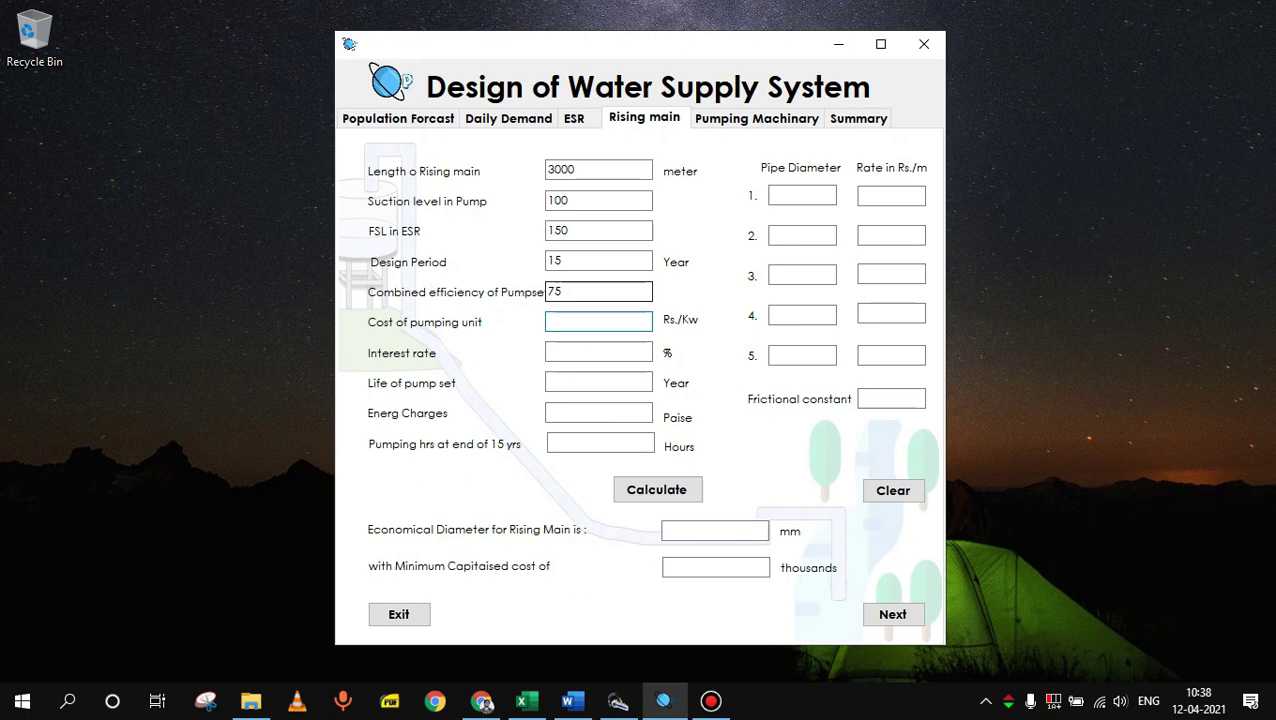
{"action": "type", "text": "70000"}
{"action": "left_click", "coordinate": [598, 352]}
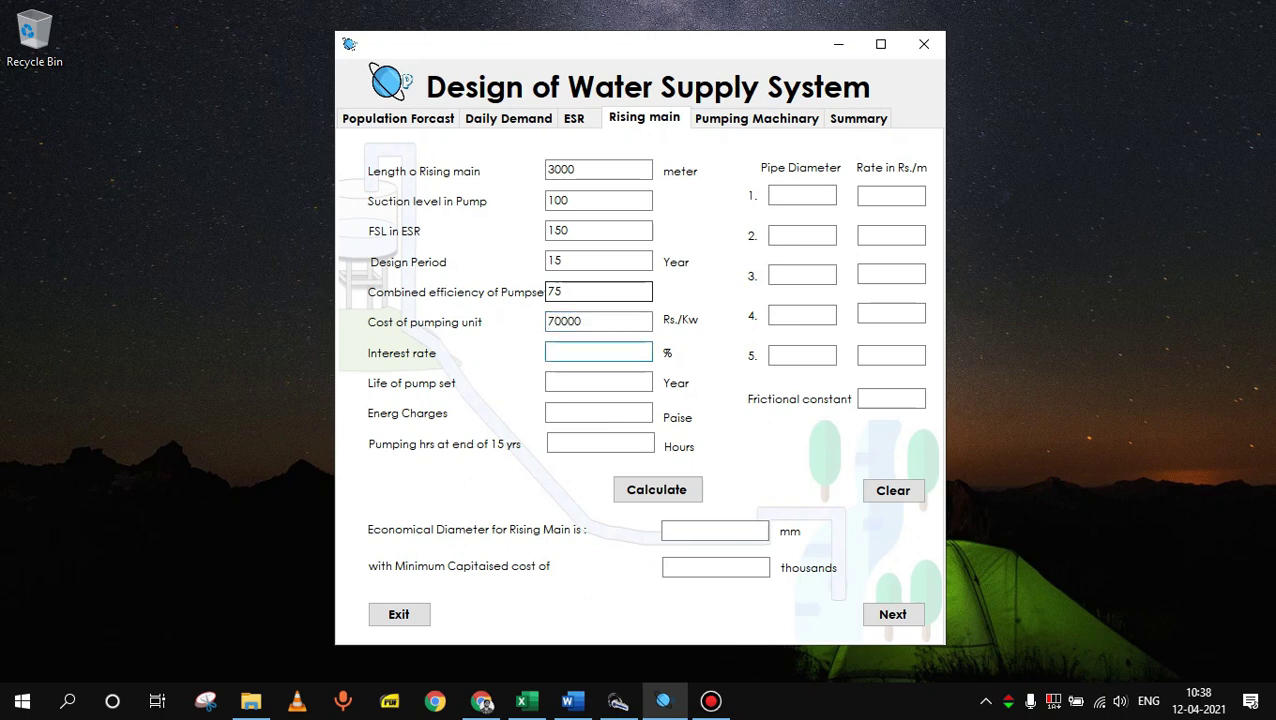
{"action": "type", "text": "10"}
{"action": "left_click", "coordinate": [598, 382]}
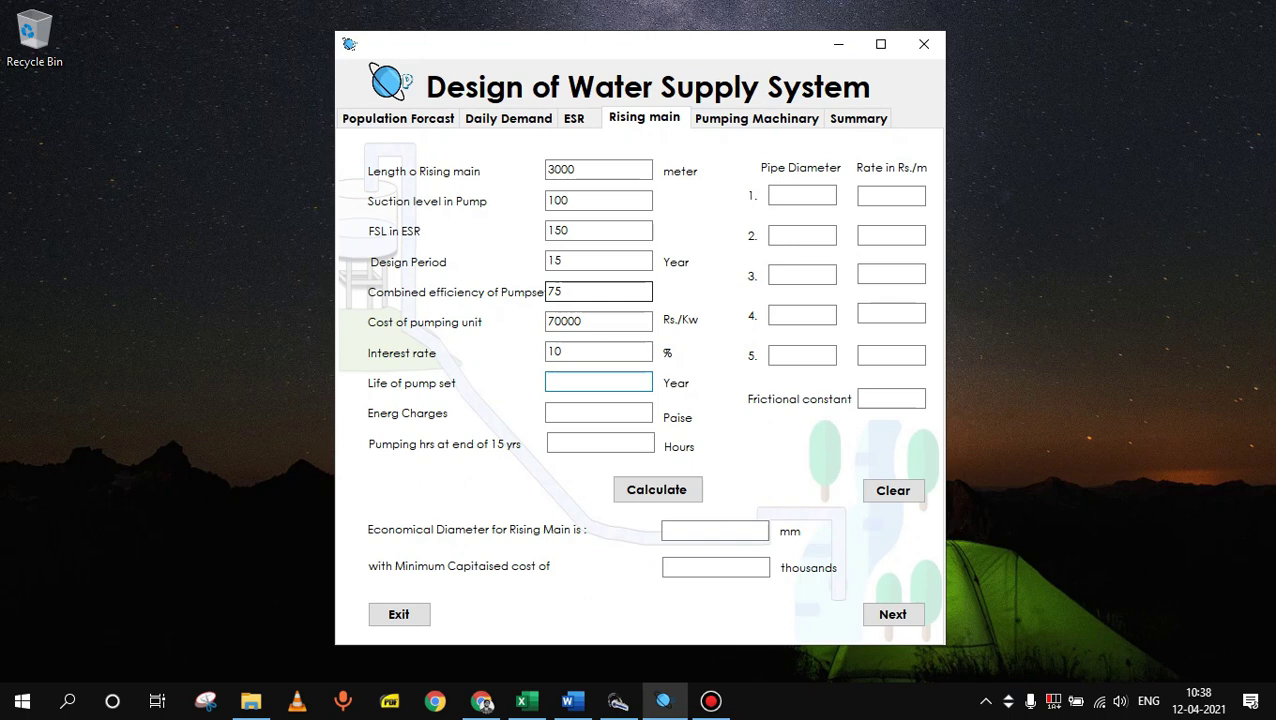
{"action": "type", "text": "15"}
{"action": "left_click", "coordinate": [598, 413]}
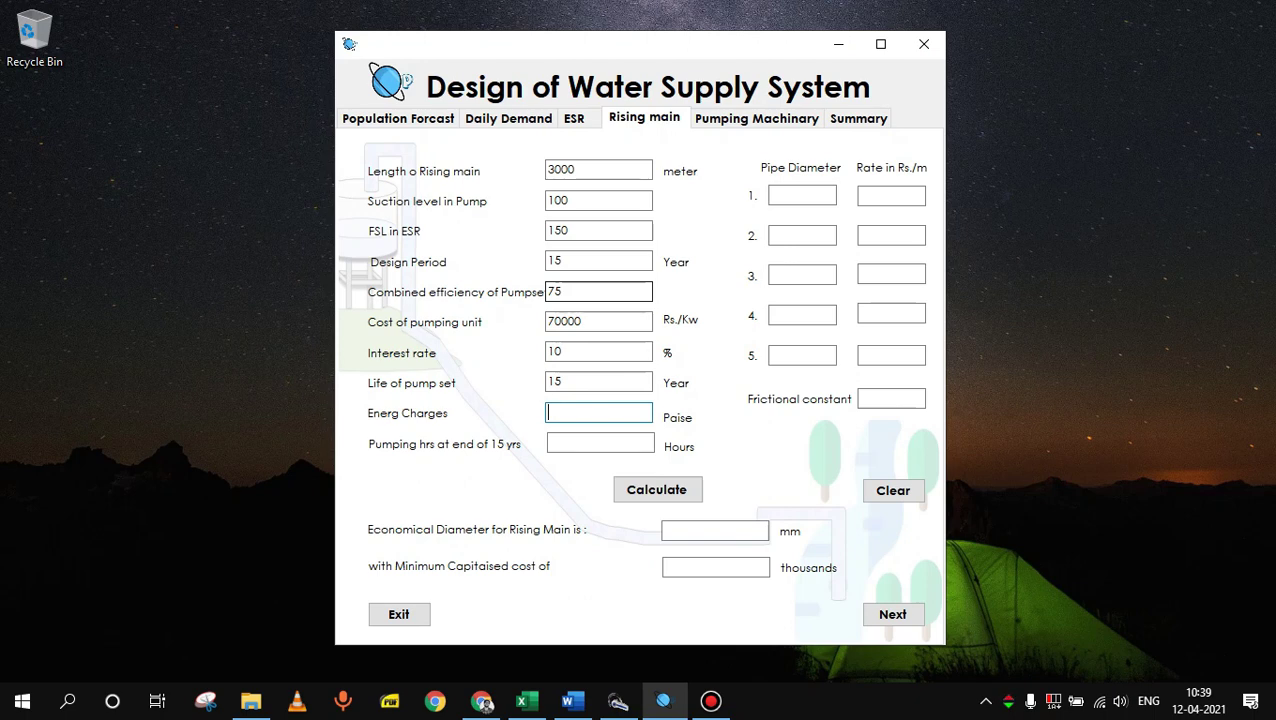
{"action": "type", "text": "500"}
{"action": "left_click", "coordinate": [600, 444]}
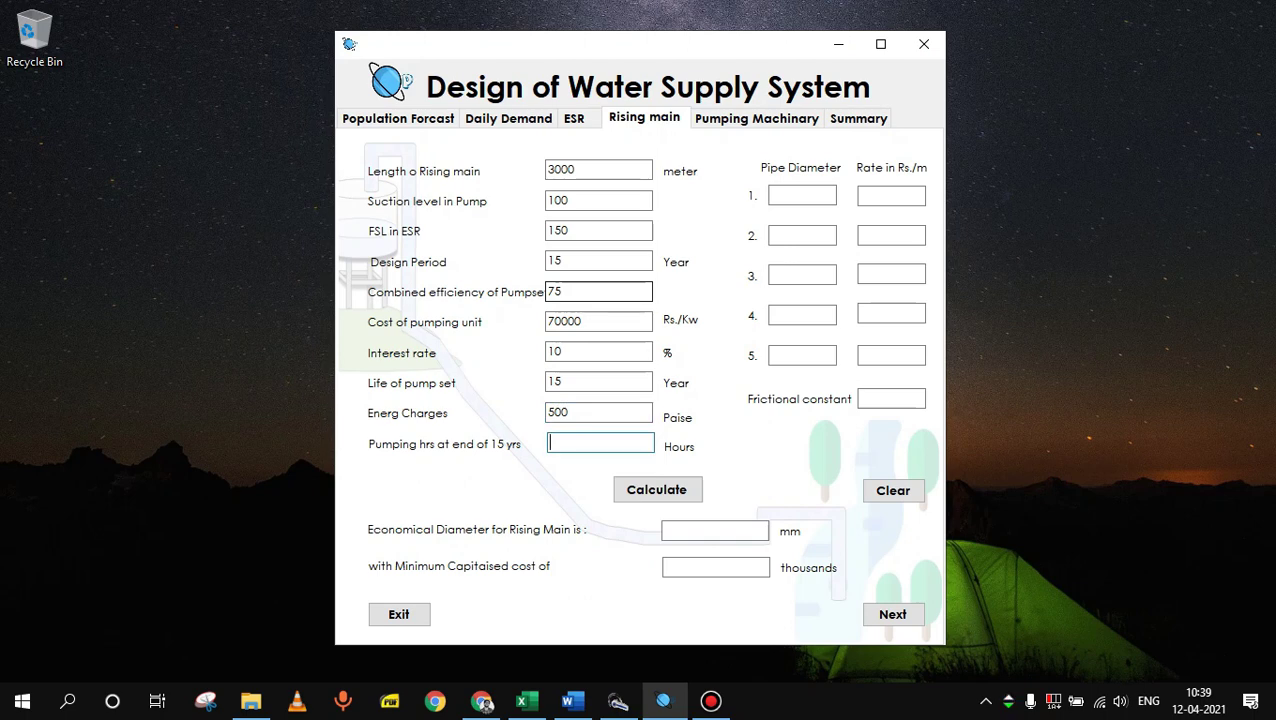
{"action": "type", "text": "6"}
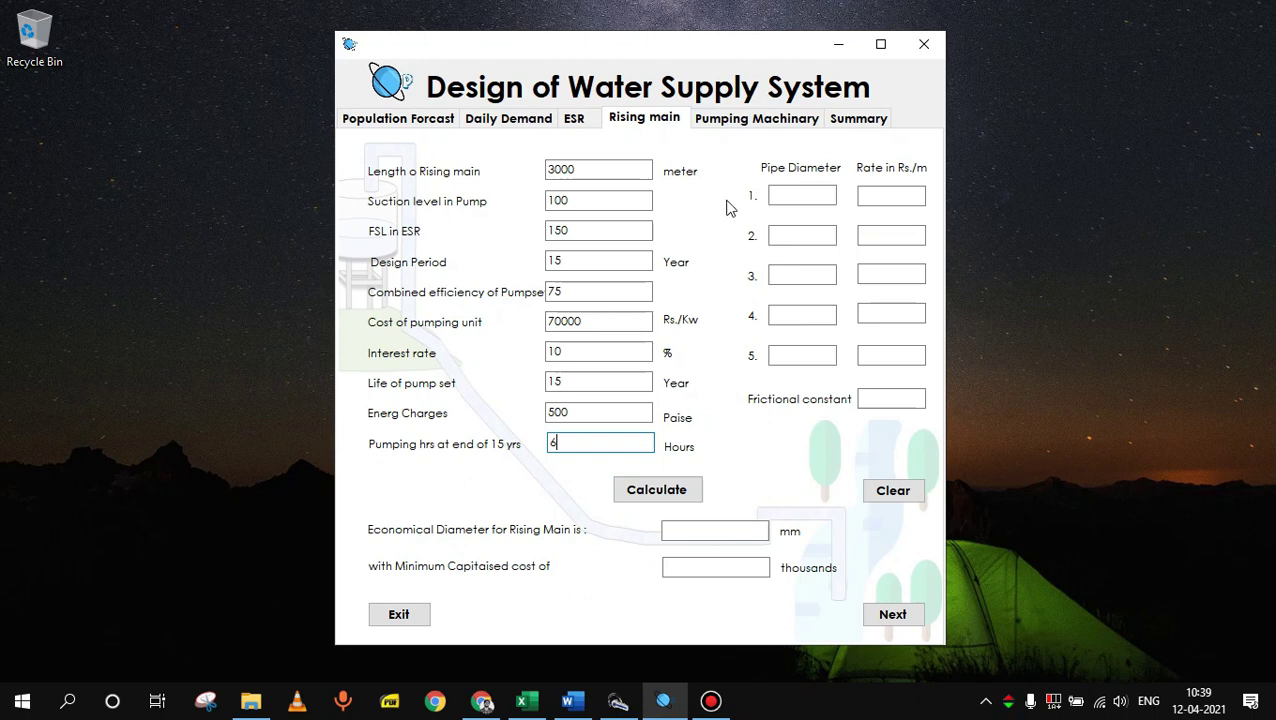
Step: Enter candidate pipe diameters 65.3, 78.4, 95.9, 109 and 122.1
{"action": "left_click", "coordinate": [783, 196]}
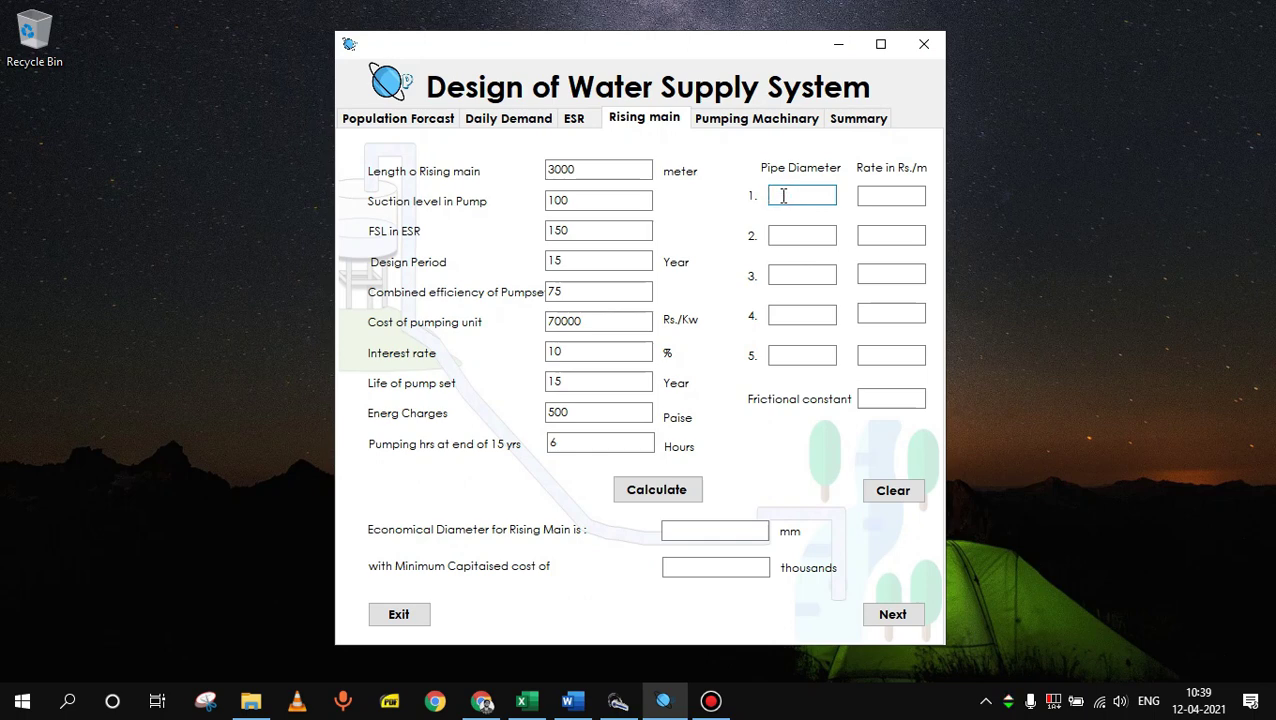
{"action": "type", "text": "65.3"}
{"action": "left_click", "coordinate": [802, 235]}
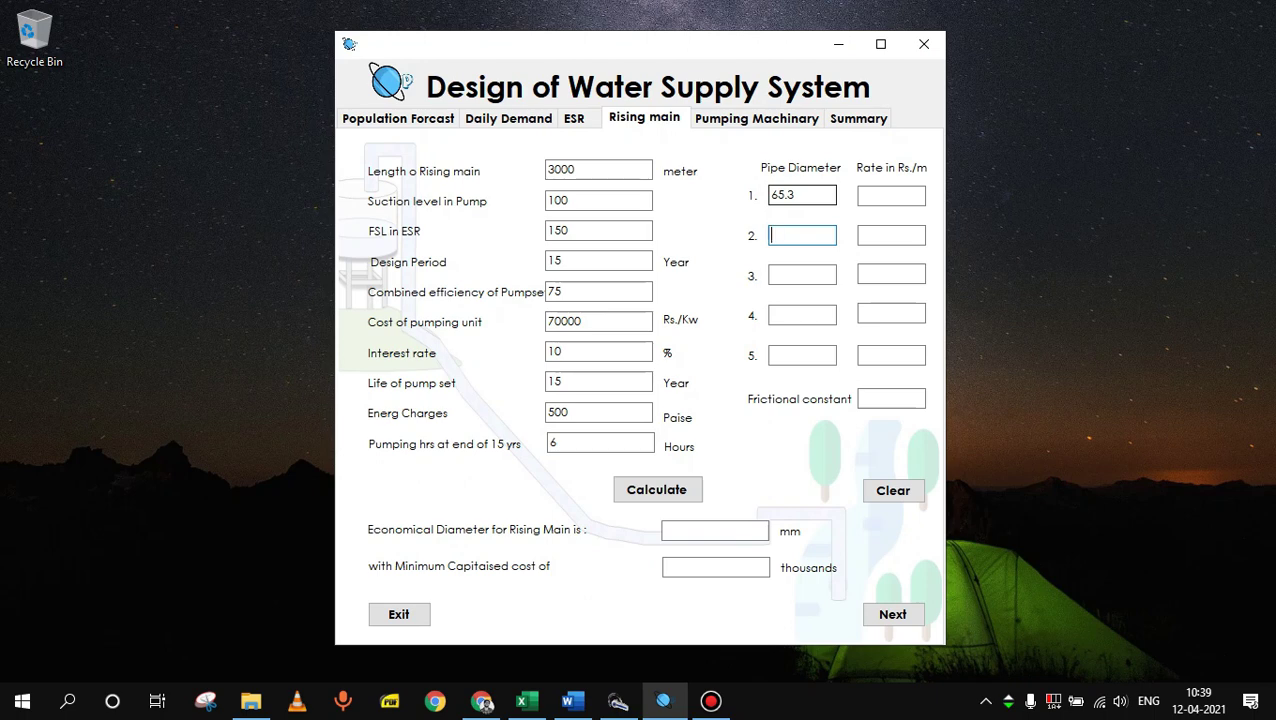
{"action": "type", "text": "78.4"}
{"action": "left_click", "coordinate": [802, 275]}
{"action": "type", "text": "95.9"}
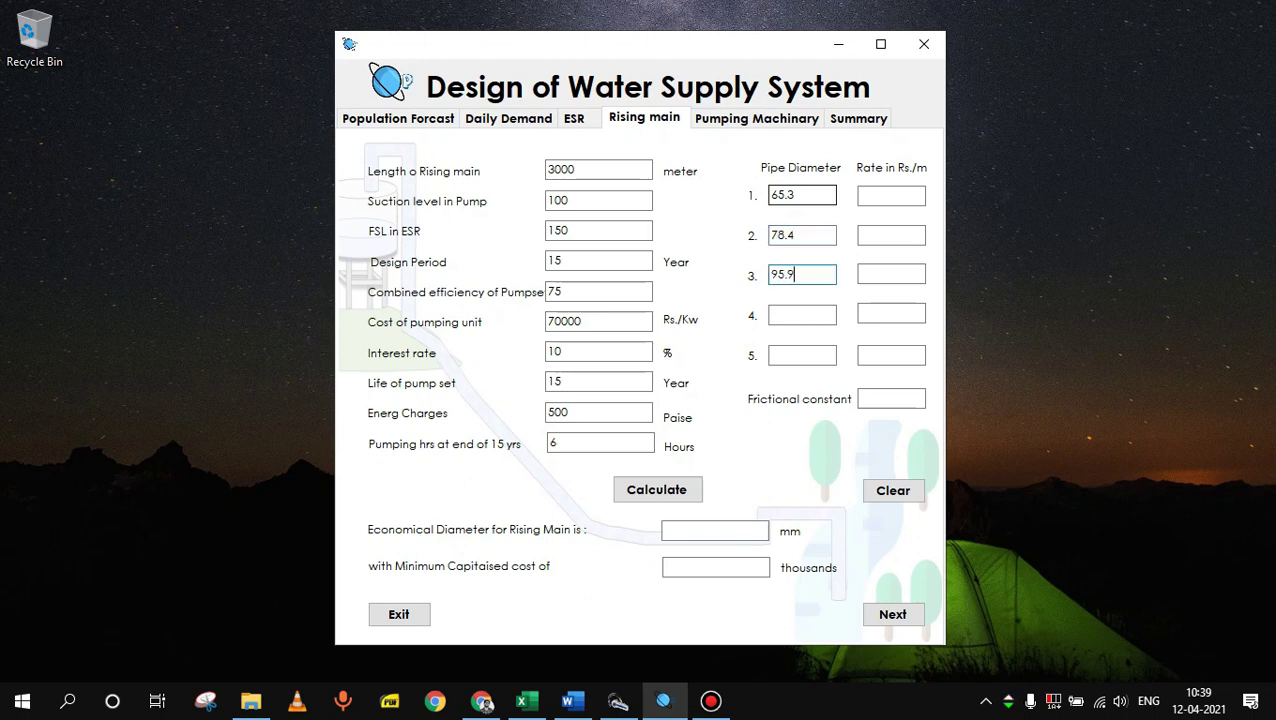
{"action": "left_click", "coordinate": [802, 315]}
{"action": "type", "text": "1"}
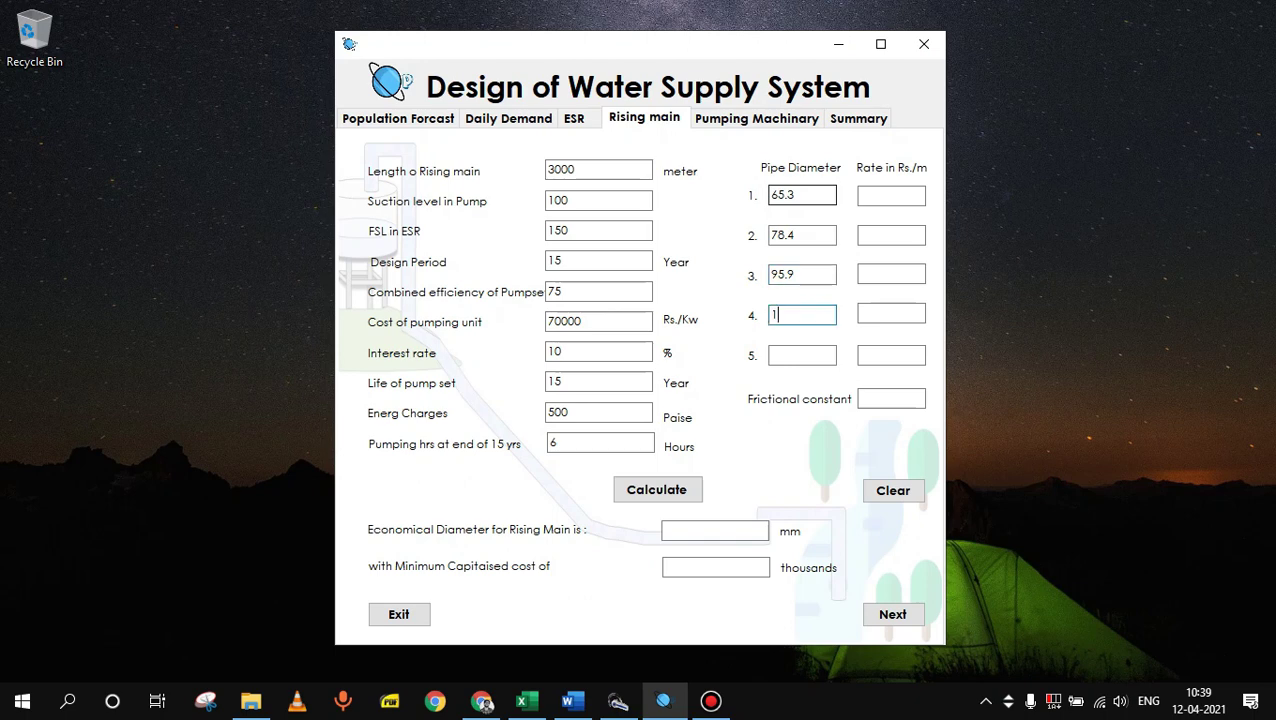
{"action": "type", "text": "09"}
{"action": "left_click", "coordinate": [802, 355]}
{"action": "type", "text": "1"}
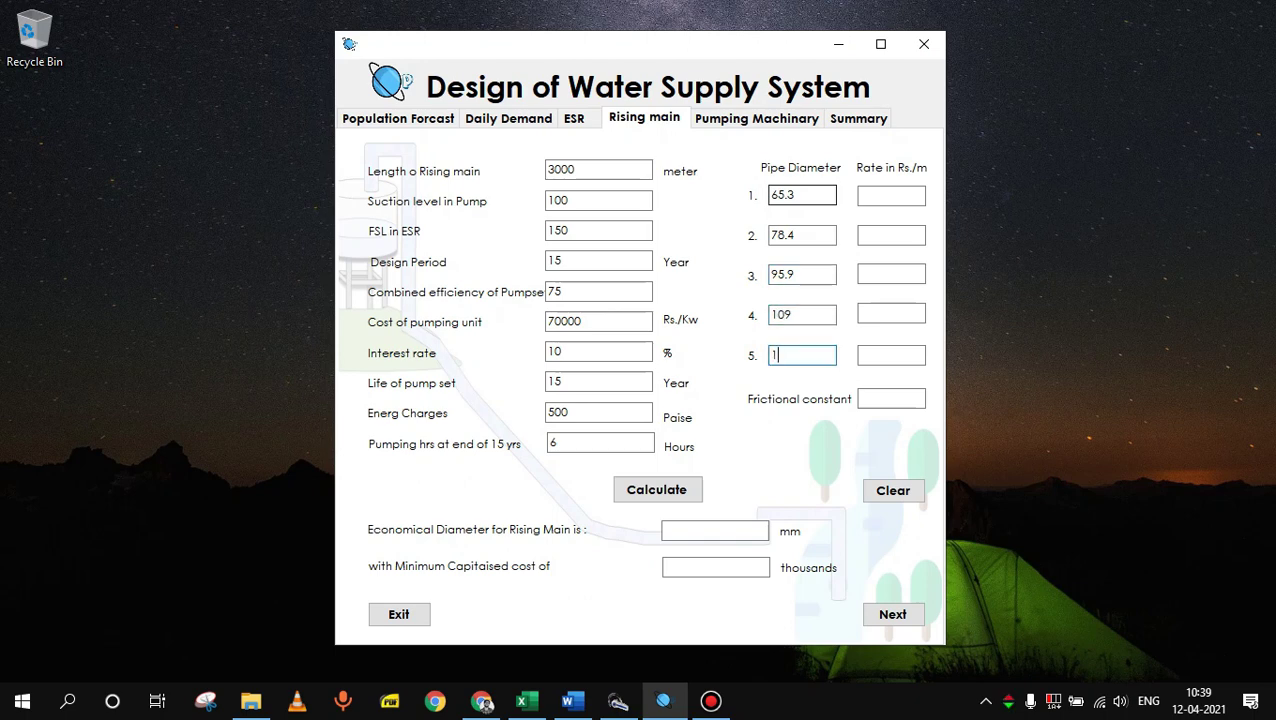
{"action": "type", "text": "22.1"}
{"action": "left_click", "coordinate": [891, 196]}
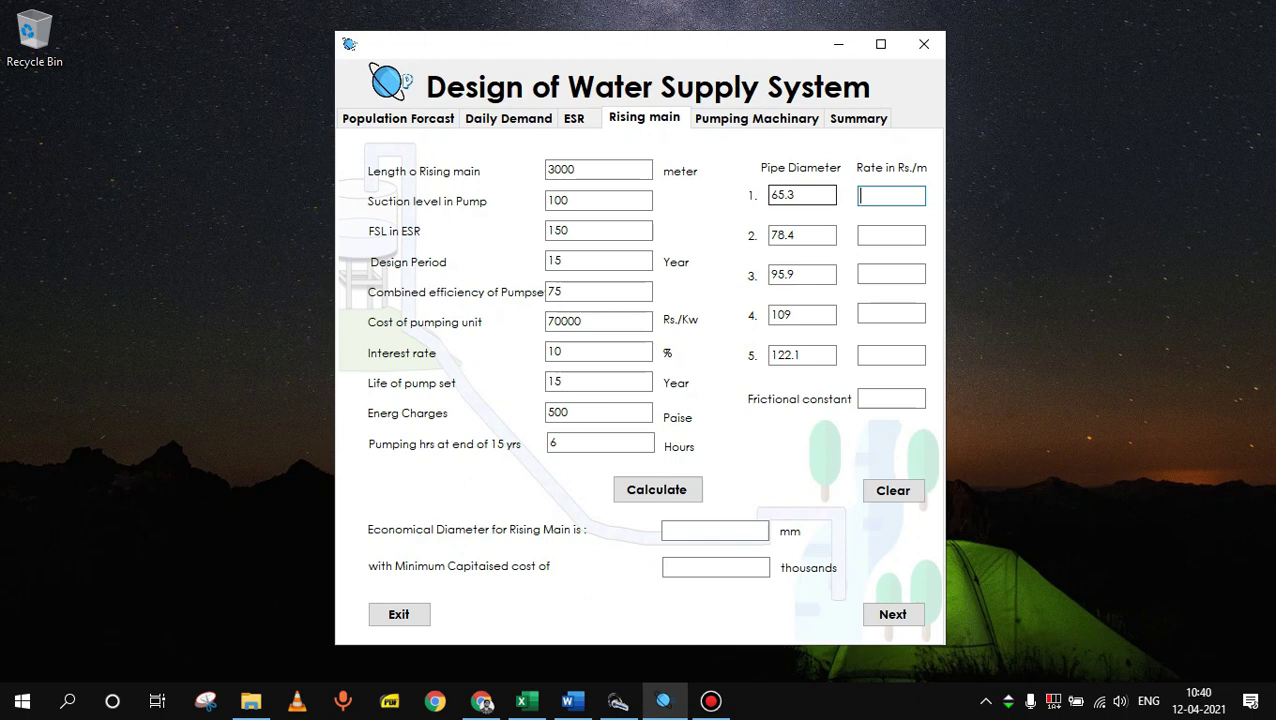
Step: Enter pipe rates 147, 210, 307, 398 and 545 Rs./m and frictional constant 140
{"action": "type", "text": "147"}
{"action": "left_click", "coordinate": [872, 238]}
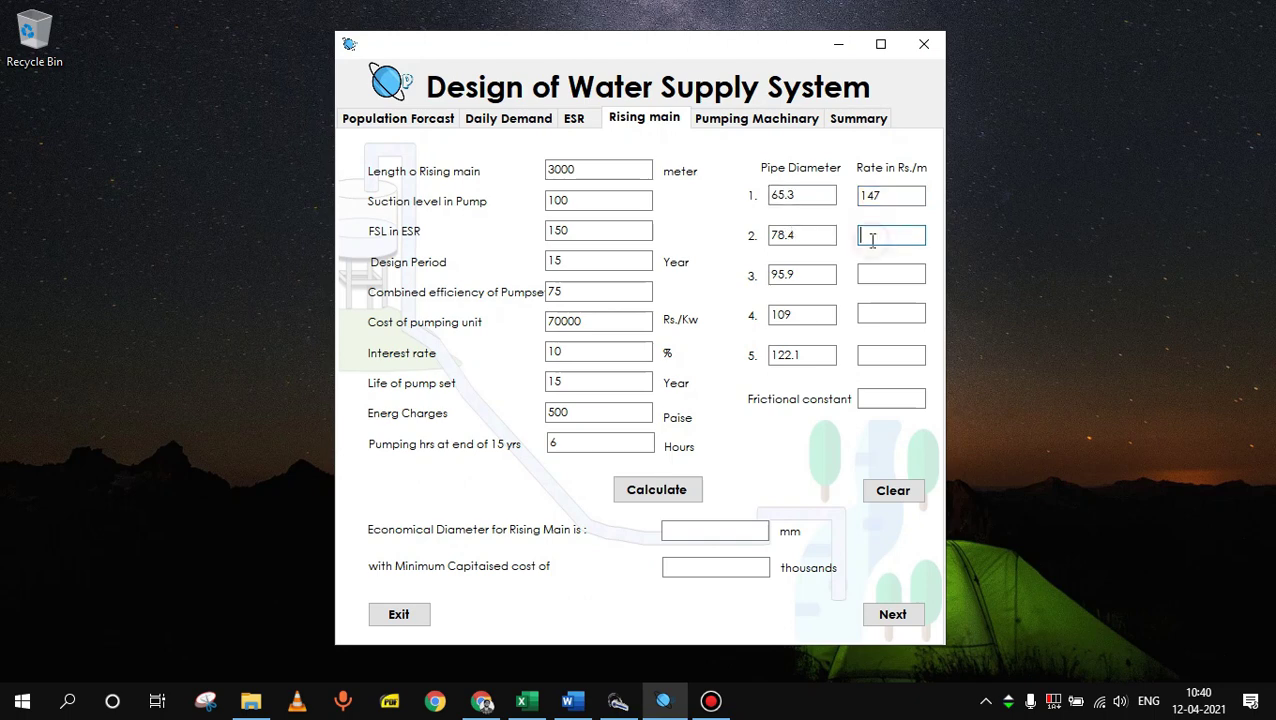
{"action": "type", "text": "210"}
{"action": "left_click", "coordinate": [891, 274]}
{"action": "type", "text": "307"}
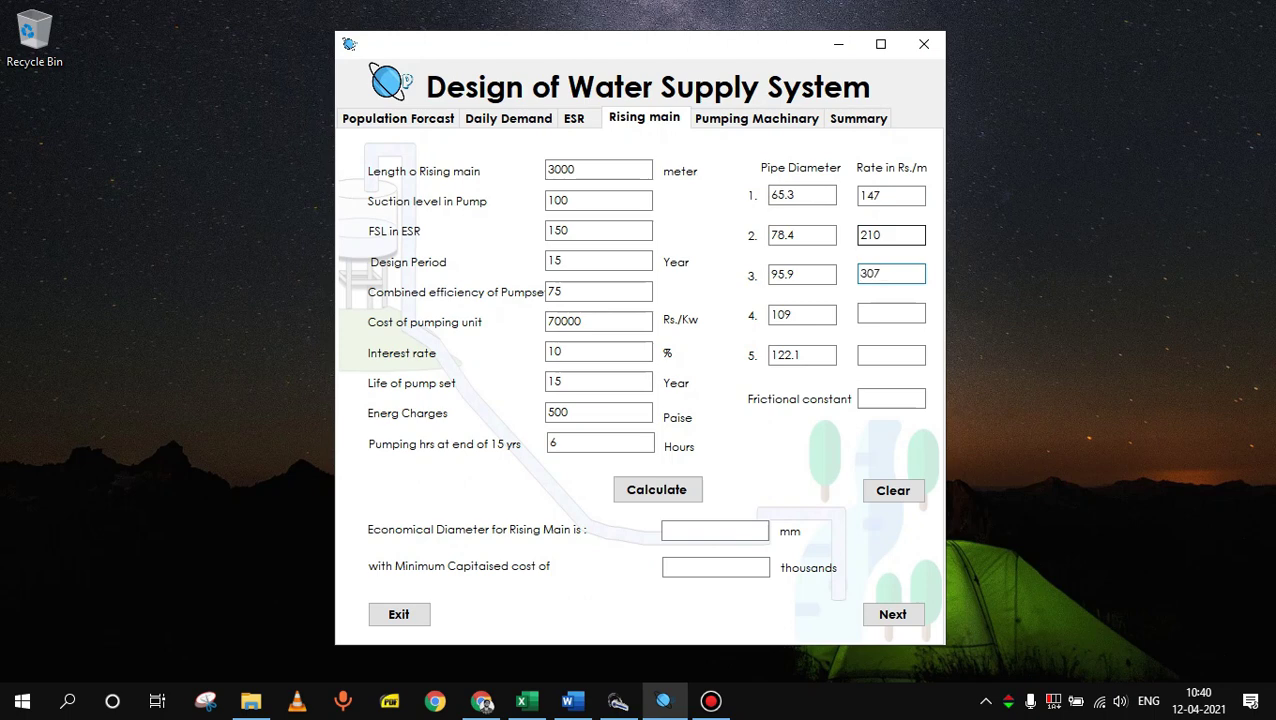
{"action": "left_click", "coordinate": [891, 314]}
{"action": "type", "text": "398"}
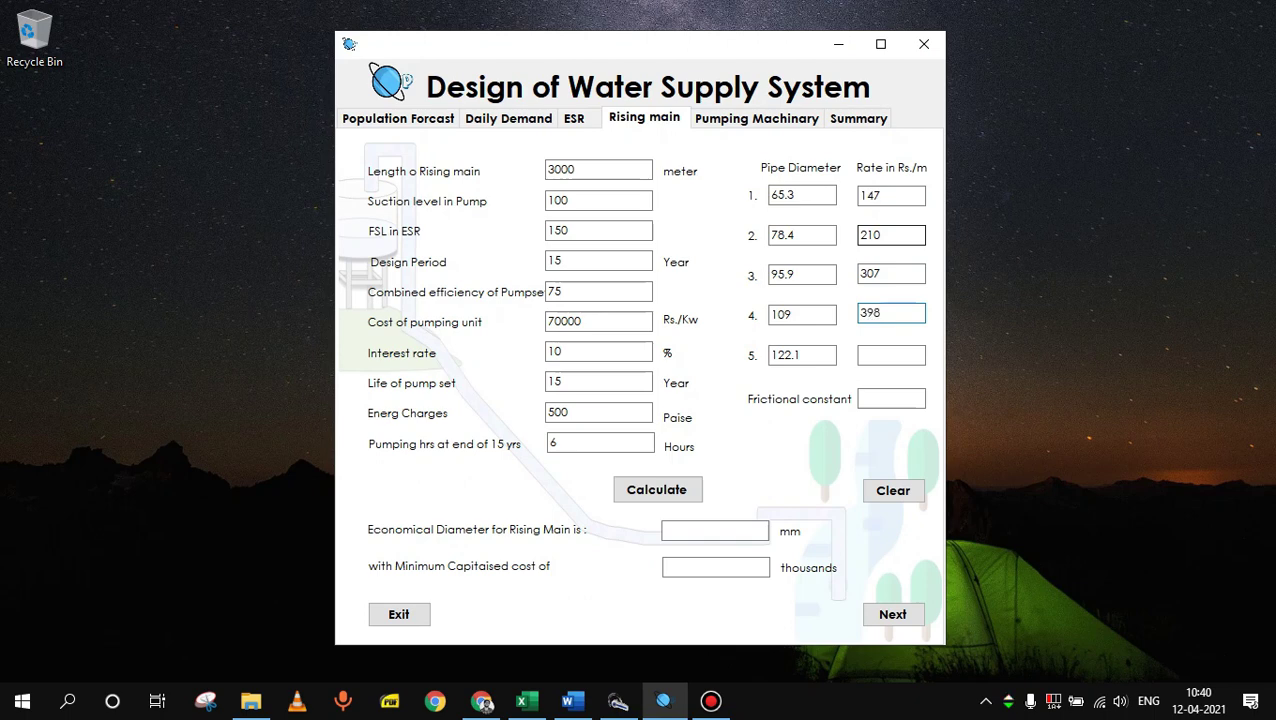
{"action": "left_click", "coordinate": [891, 355]}
{"action": "type", "text": "545"}
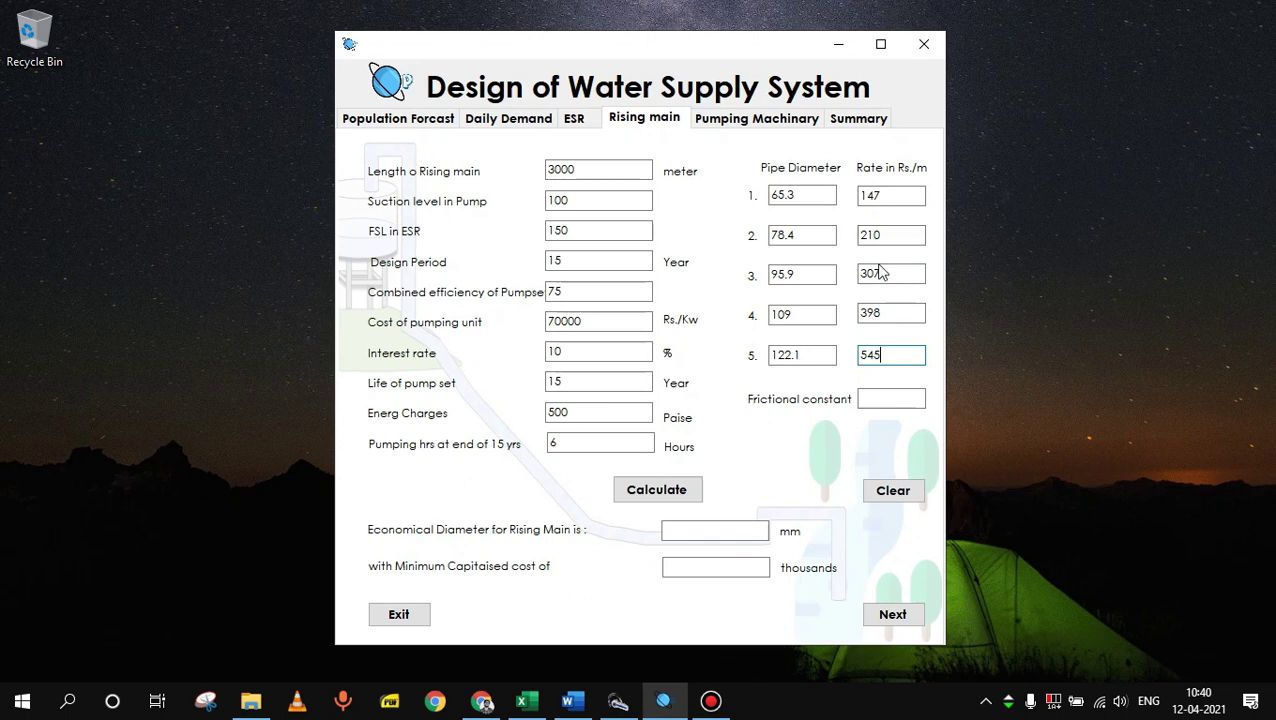
{"action": "left_click", "coordinate": [901, 398]}
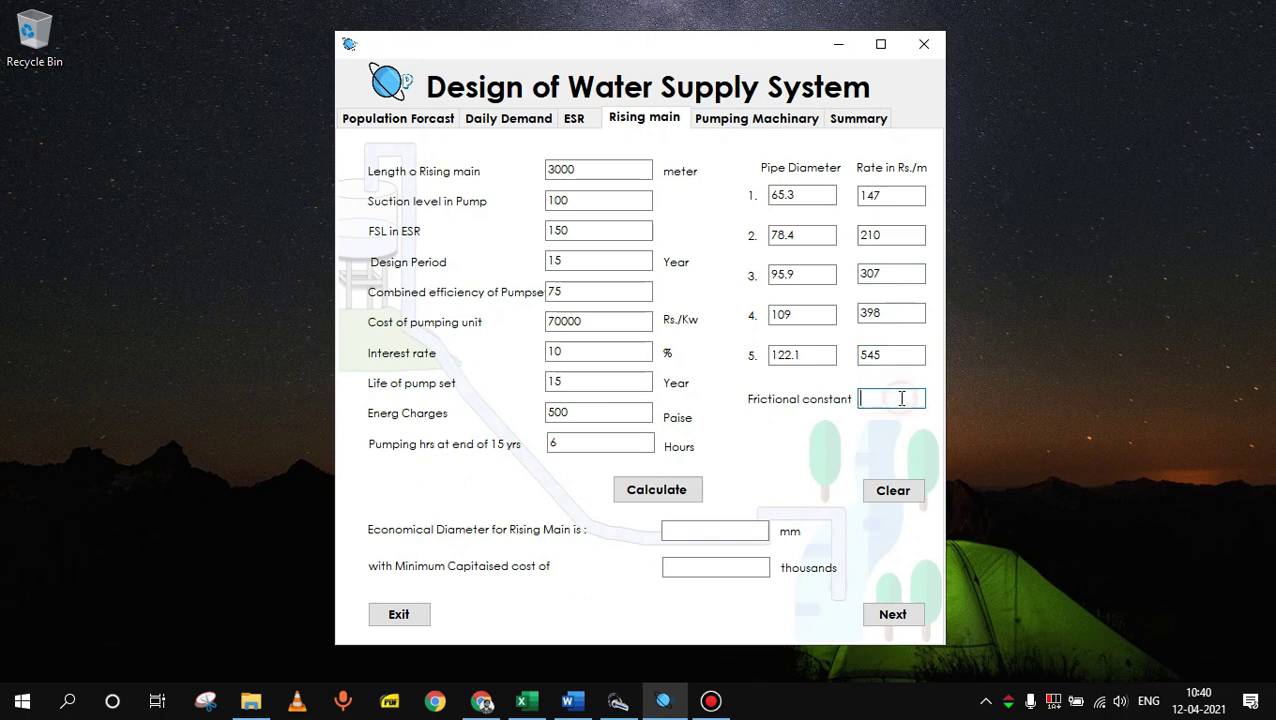
{"action": "type", "text": "140"}
Step: Calculate the economical rising main (122.1 mm, 5287 thousand) and go to Pumping Machinery
{"action": "left_click", "coordinate": [673, 497]}
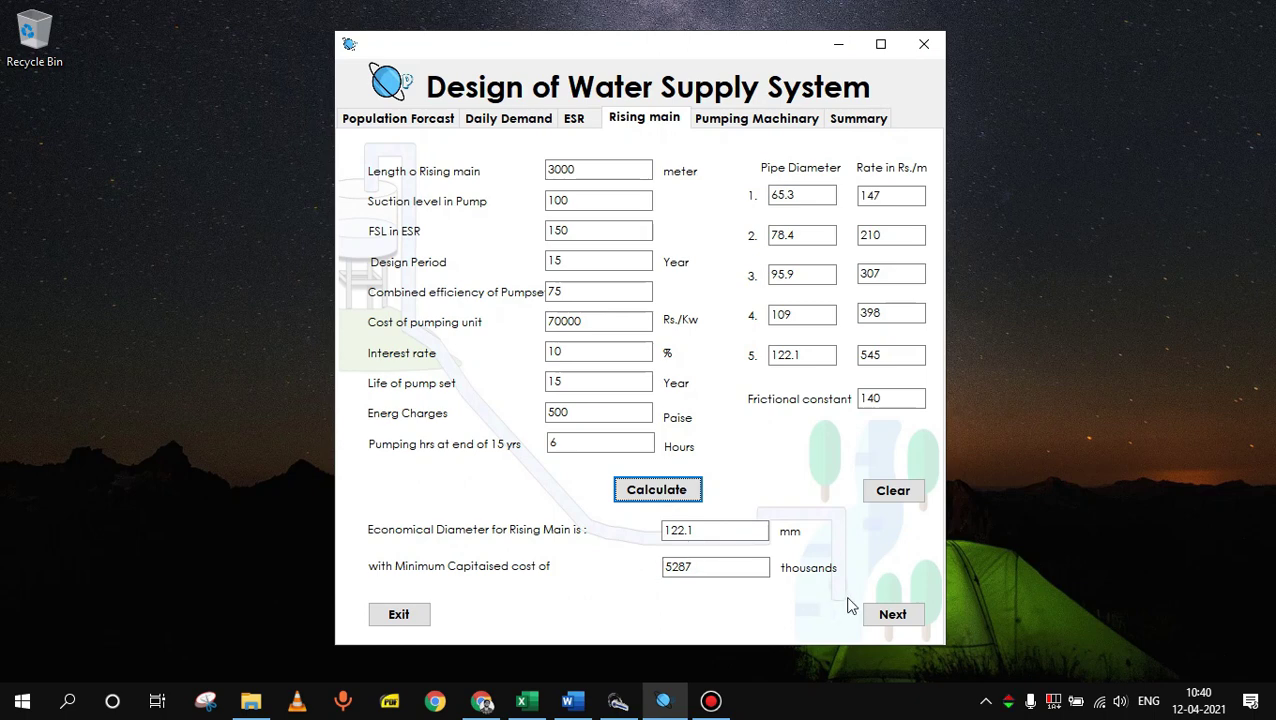
{"action": "left_click", "coordinate": [879, 615]}
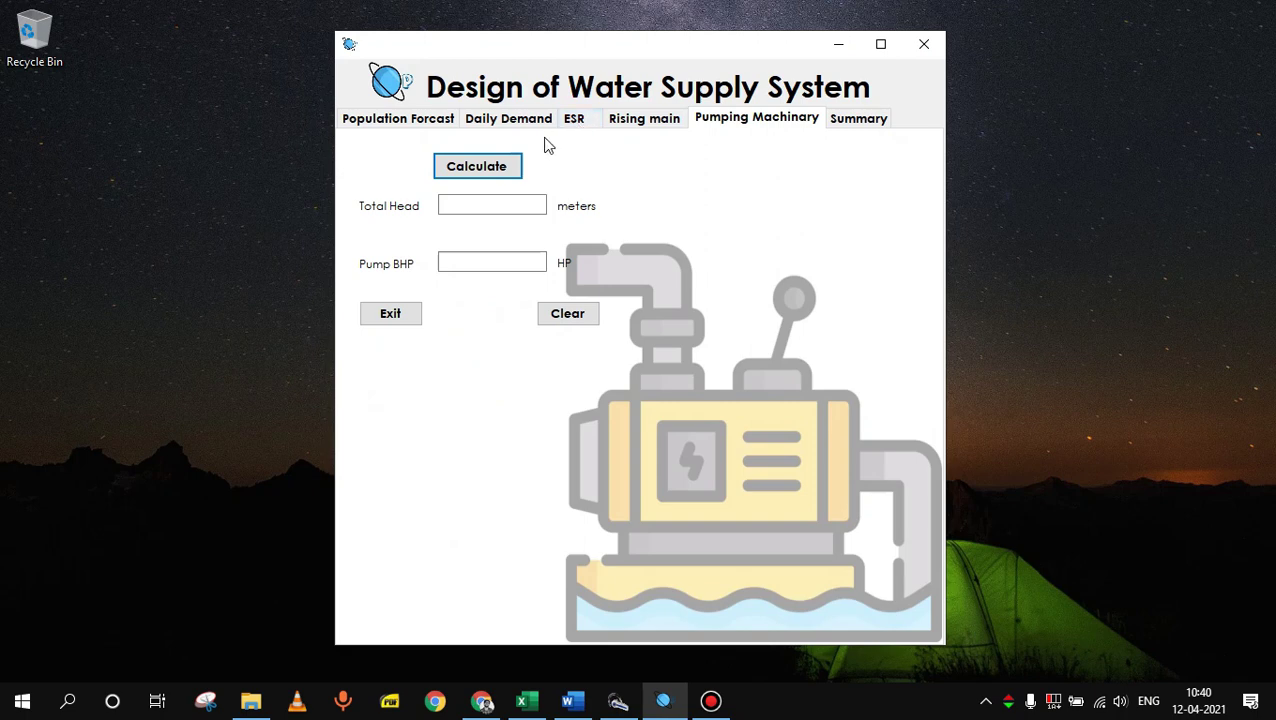
Step: Calculate the pumping machinery results, giving a total head of 105 m and pump BHP of about 32.74 HP
{"action": "left_click", "coordinate": [515, 166]}
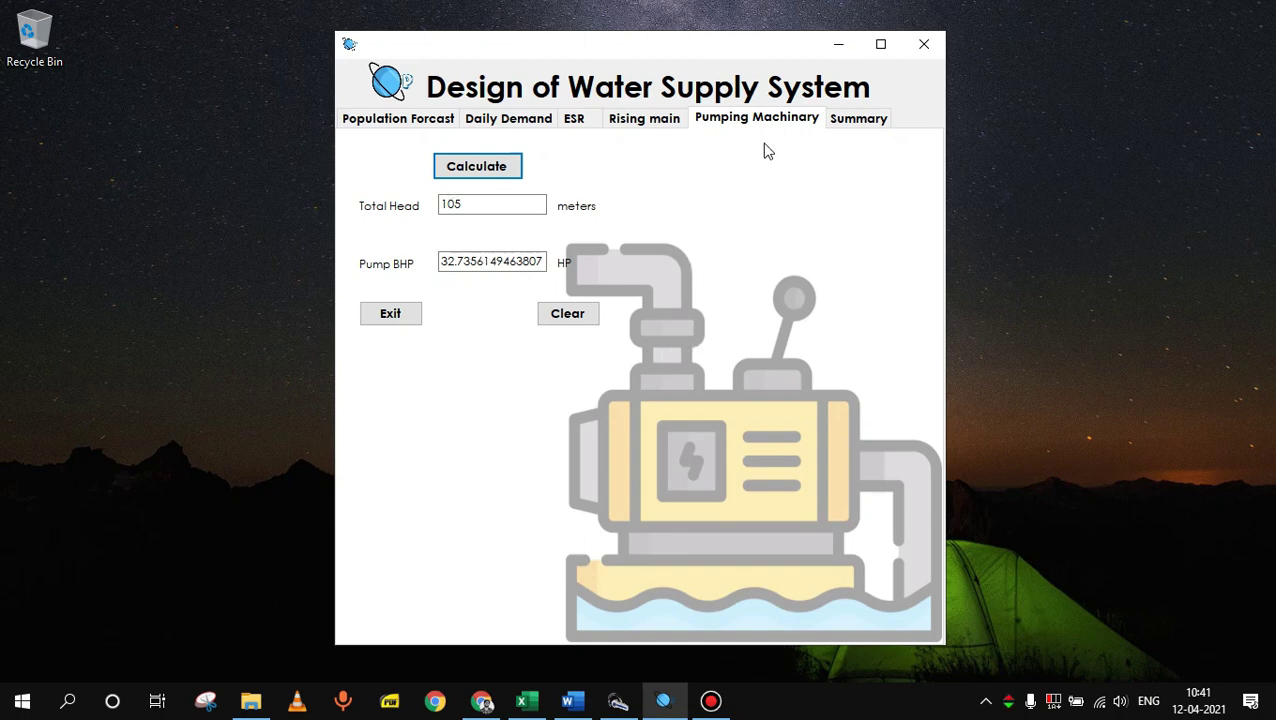
Step: Bring up the Summary diagram of the water supply scheme, with its result boxes still blank
{"action": "left_click", "coordinate": [862, 126]}
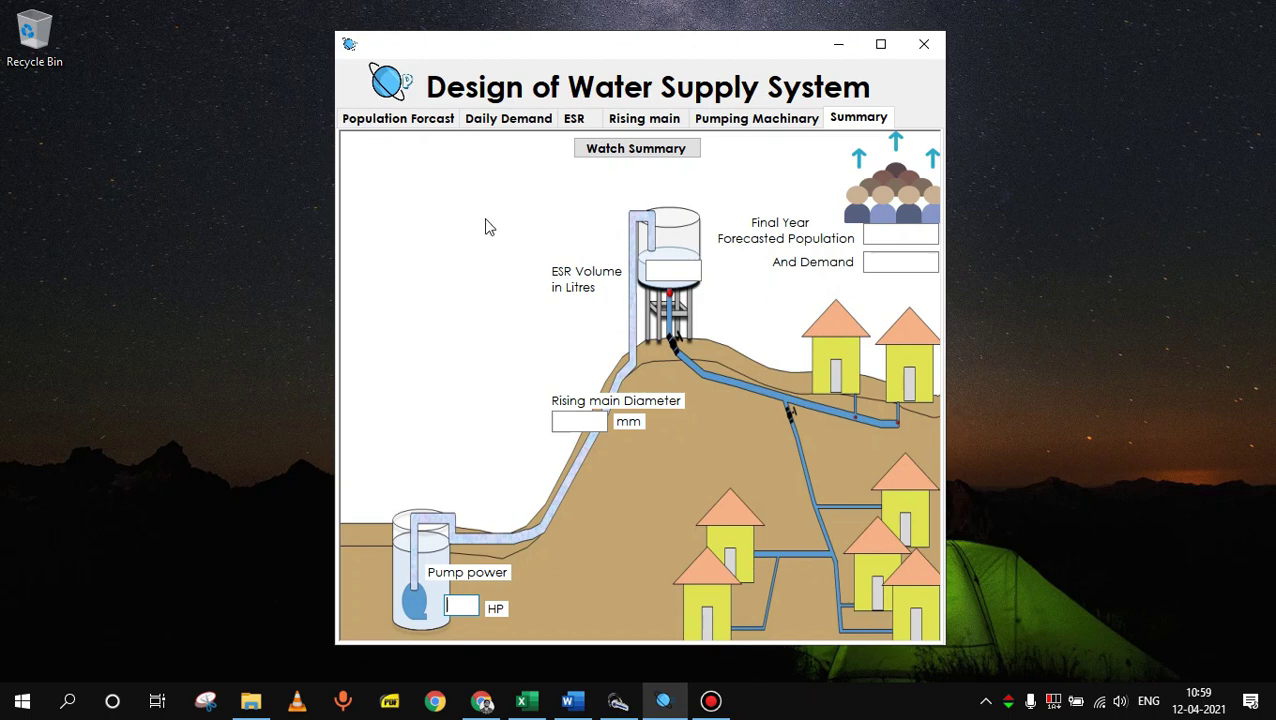
Step: Populate the summary: population 4145, demand 341353, ESR 133864 litres, rising main 122.1 mm, pump 32.73 HP
{"action": "left_click", "coordinate": [604, 158]}
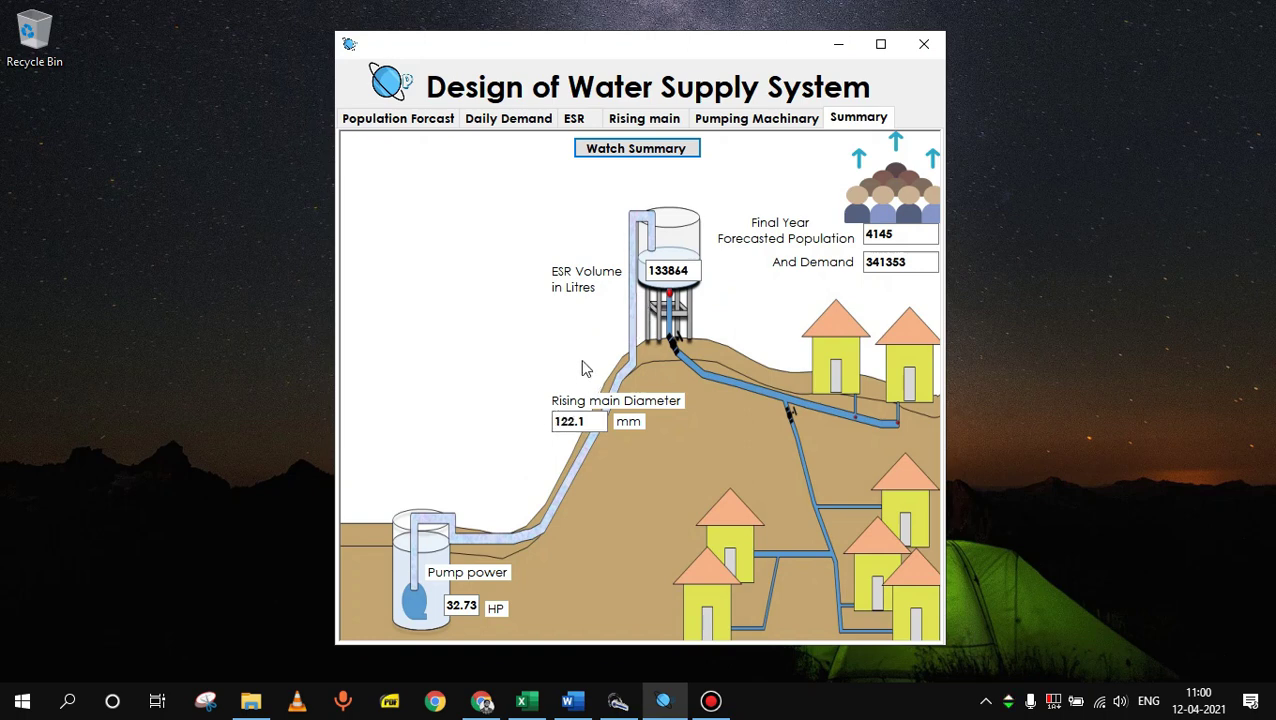
{"action": "left_click", "coordinate": [545, 427]}
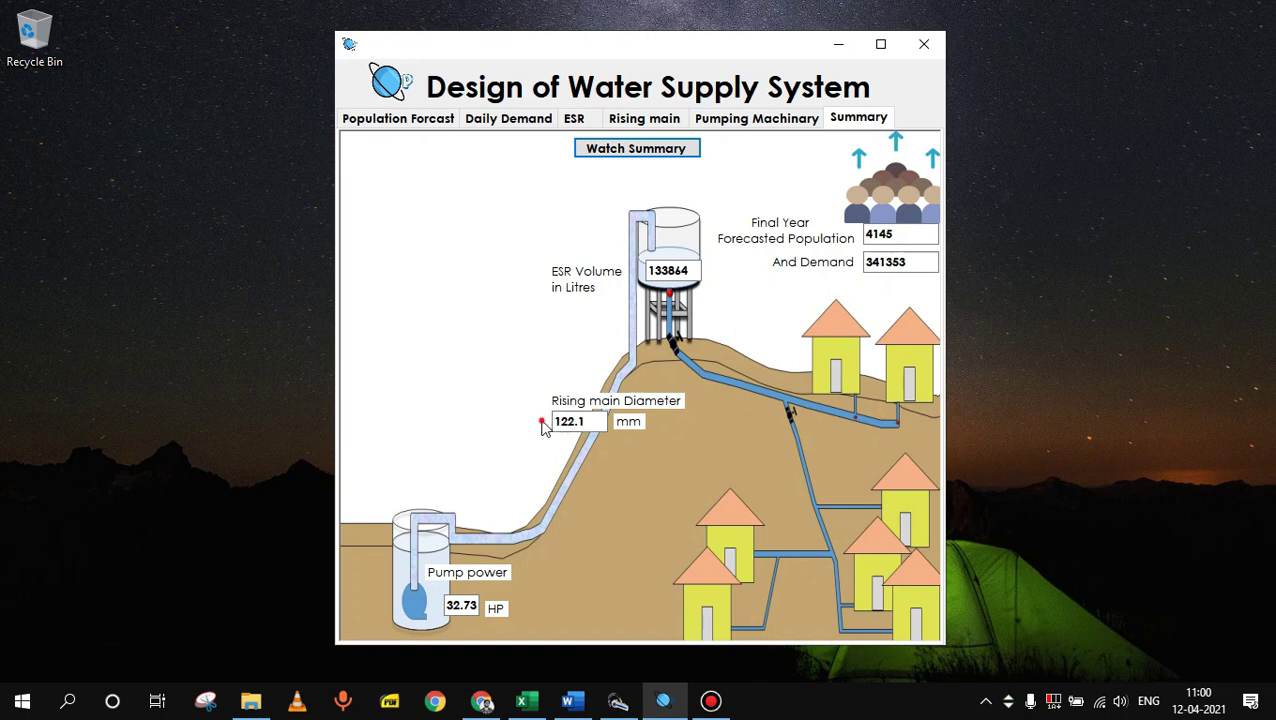